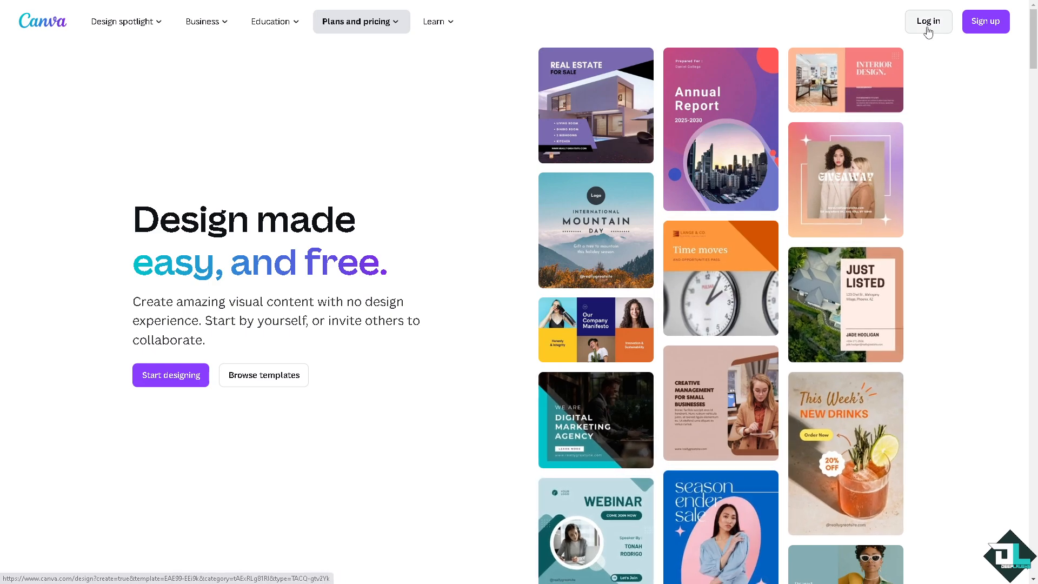
Open the sign-up options, and create a blank design from the YouTube Thumbnails category
left_click(983, 31)
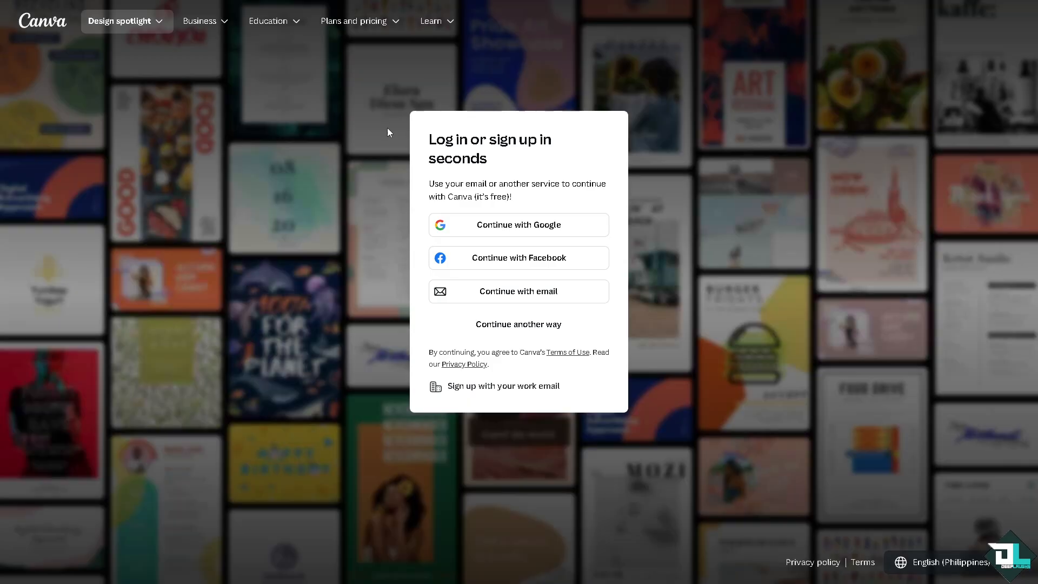
left_click(527, 325)
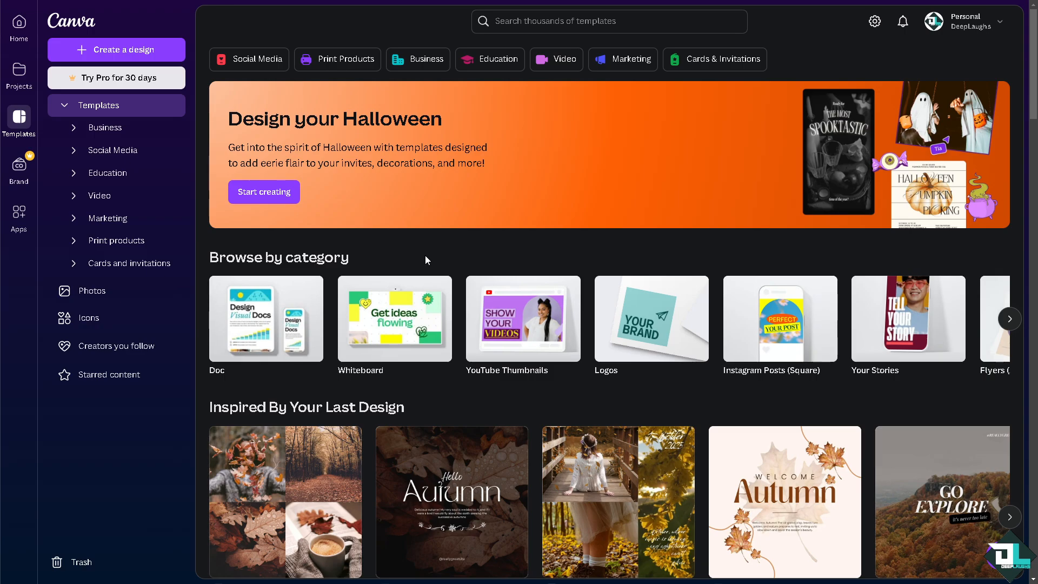
left_click(517, 319)
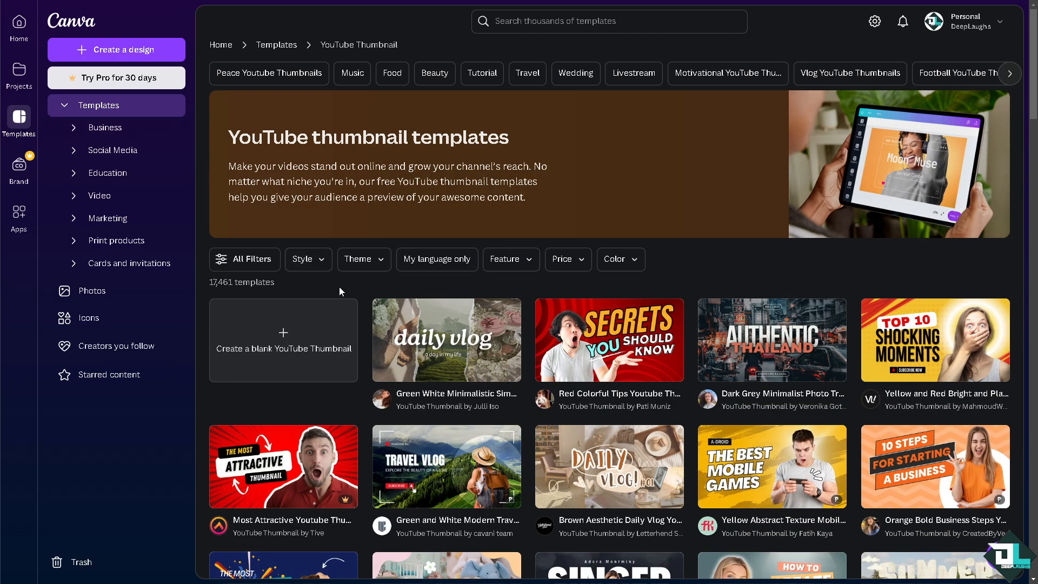
left_click(289, 340)
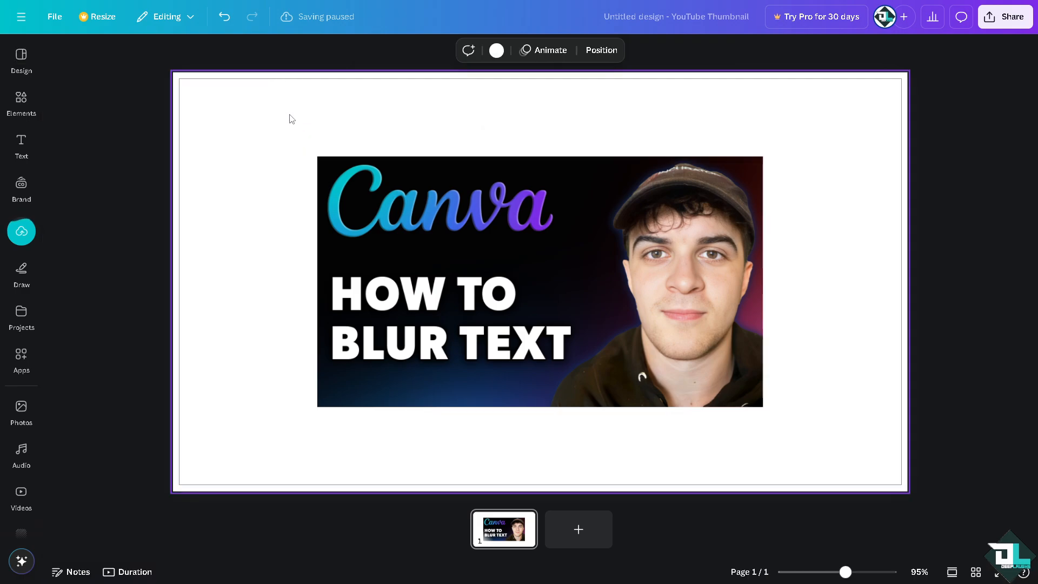
Enlarge the thumbnail image from both opposite corners so it fills the page up to its margins
left_click_drag(317, 155, 179, 79)
left_click_drag(763, 407, 901, 485)
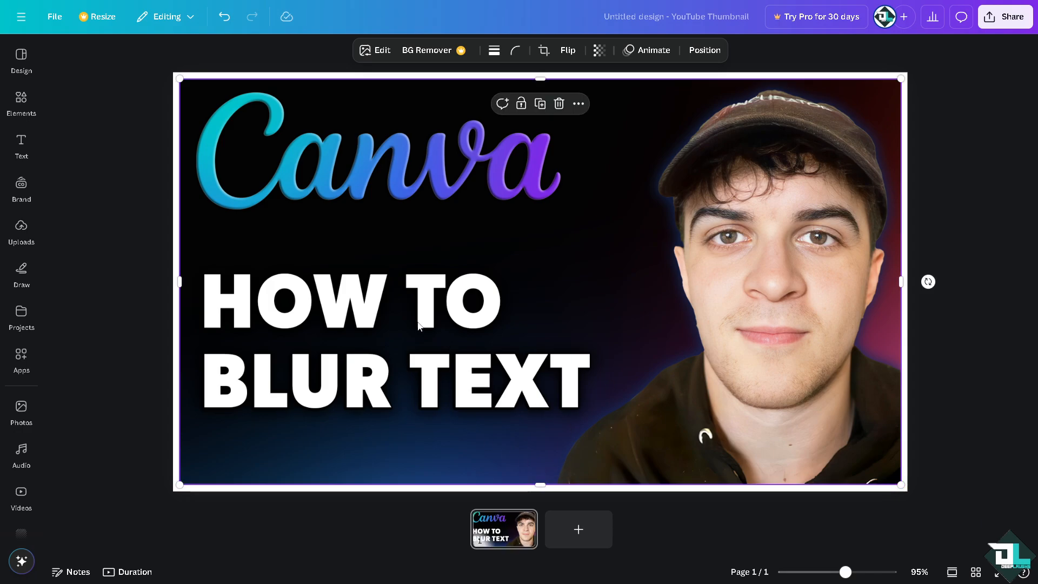
Add the orange BOO! text style from the recently used font combinations onto the page
left_click(21, 186)
left_click(24, 147)
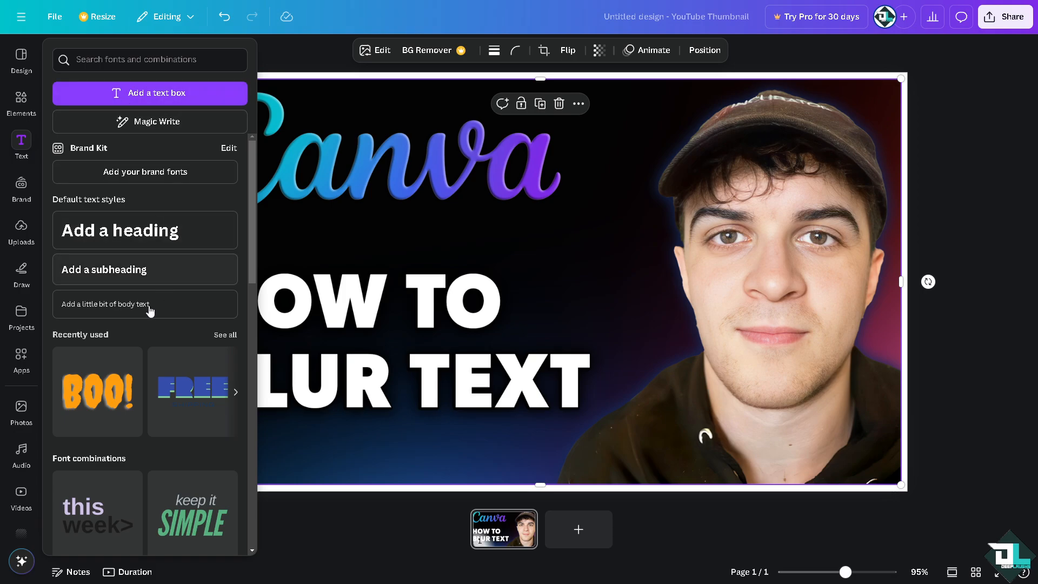
scroll(100, 385, "down", 2)
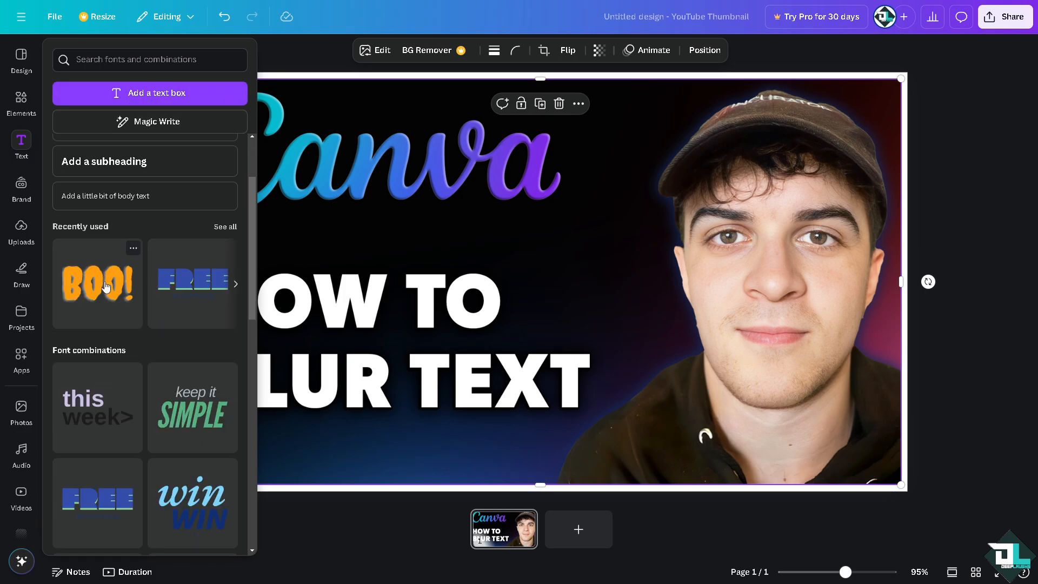
left_click_drag(106, 287, 539, 240)
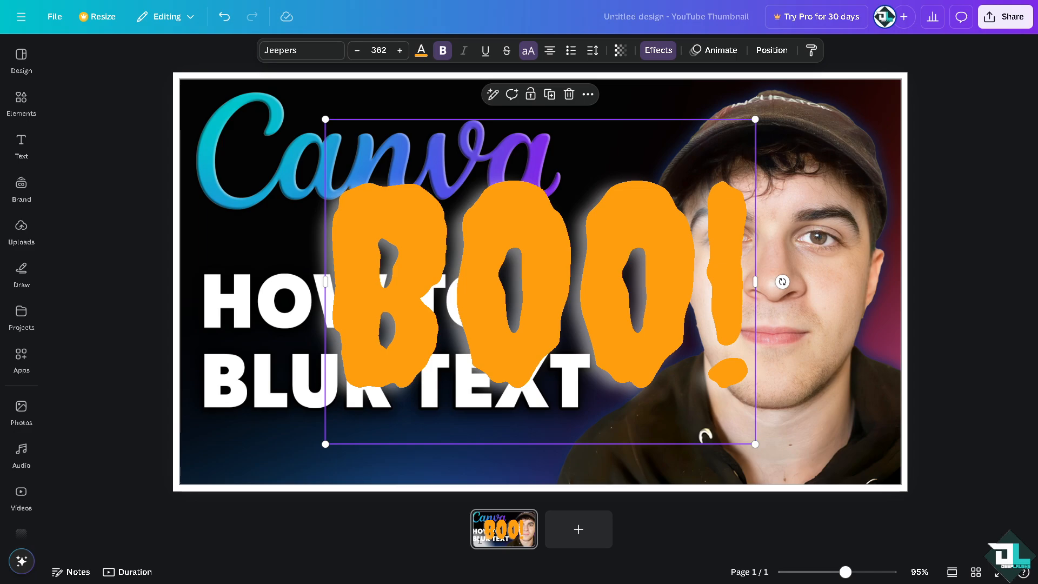
Replace the BOO! text with "How to Blur Text in Canva!" and set its font size to 50
double_click(494, 298)
type("HOW TO BLUR TEXT")
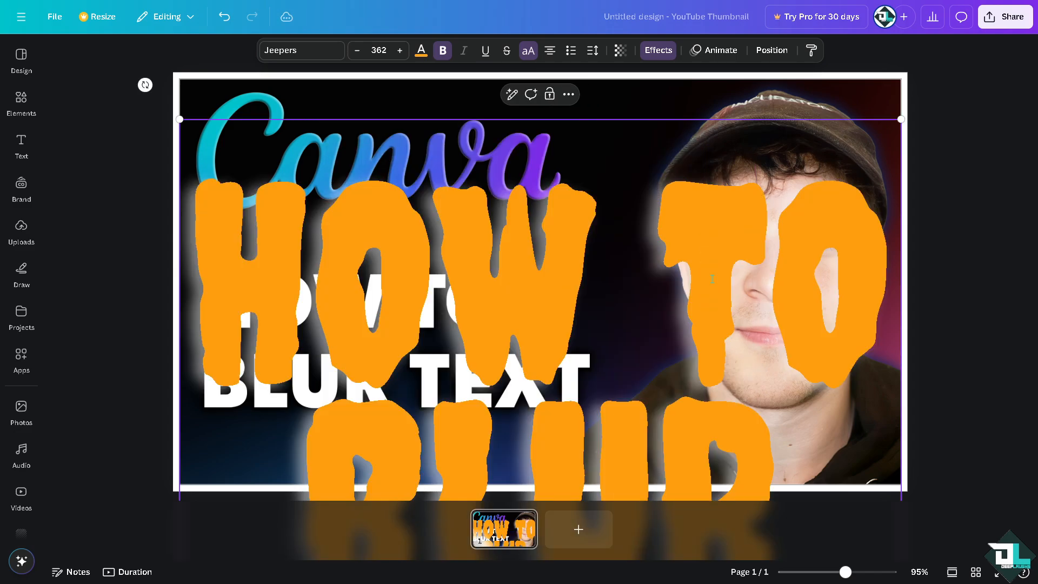
key("ctrl+a")
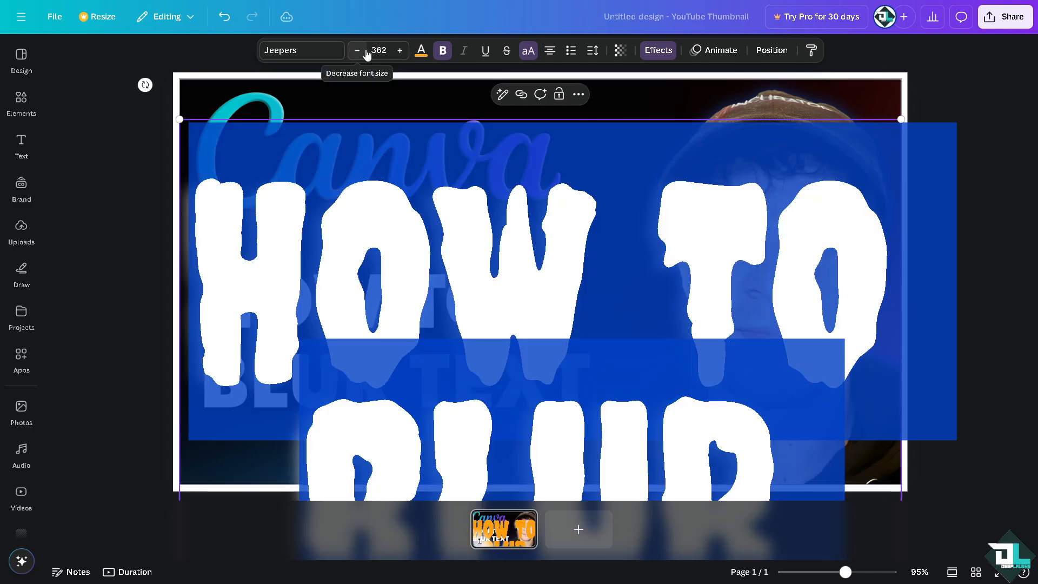
left_click(373, 45)
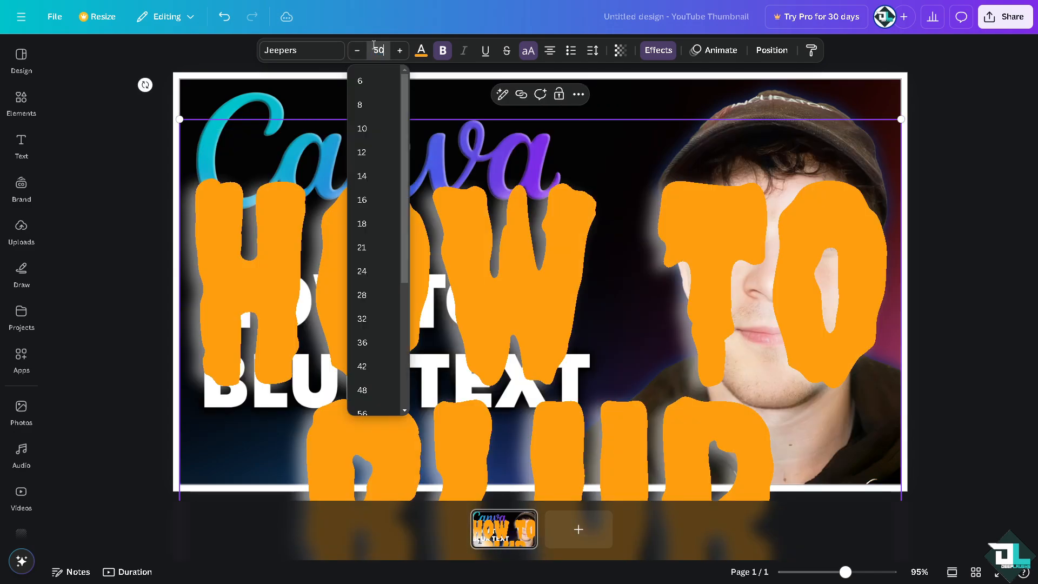
key("Return")
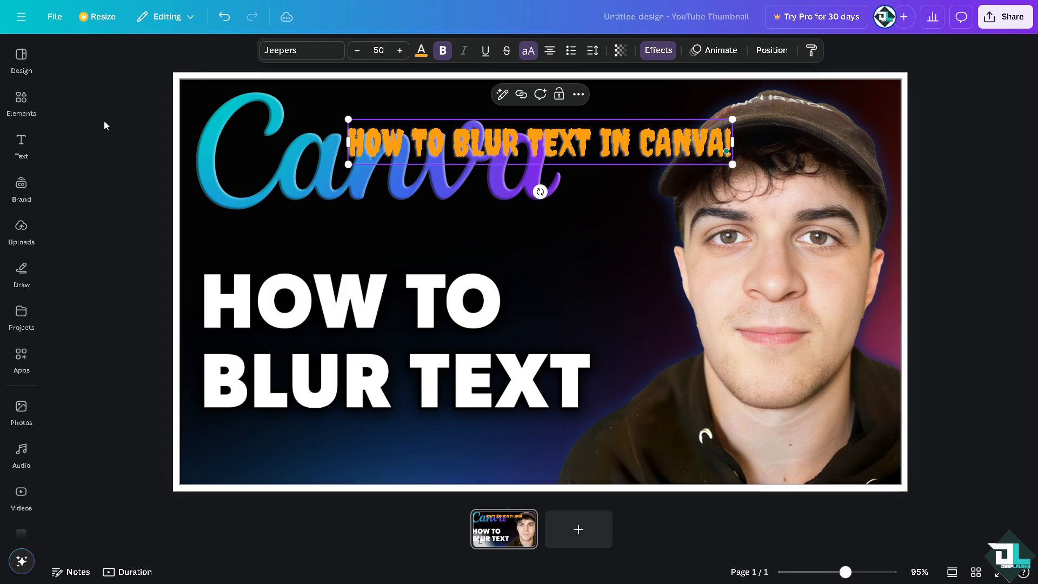
Move the orange text into the gap between the Canva logo and the white HOW TO heading
key("Escape")
left_click_drag(421, 143, 323, 236)
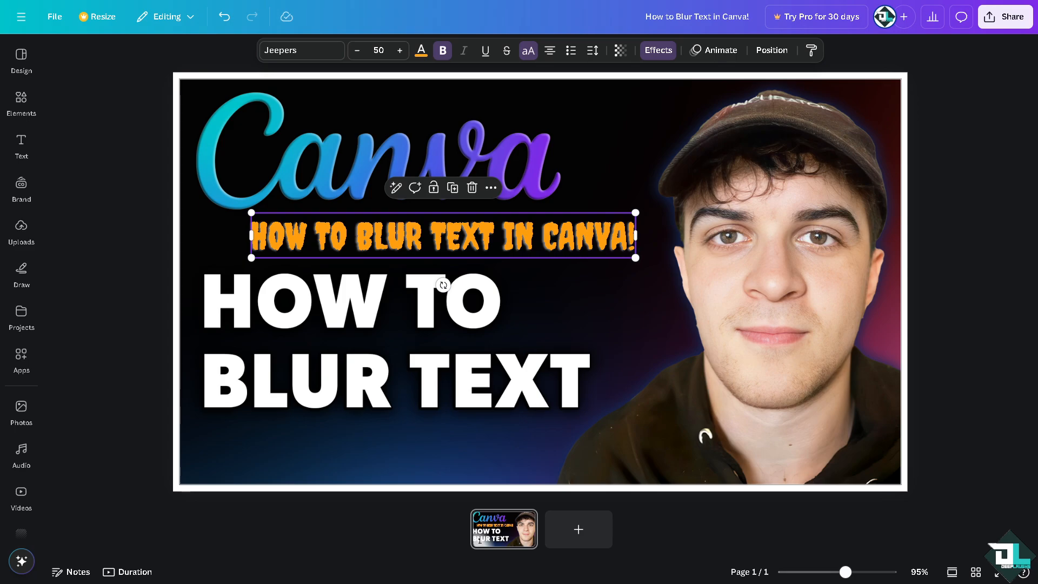
key("Escape")
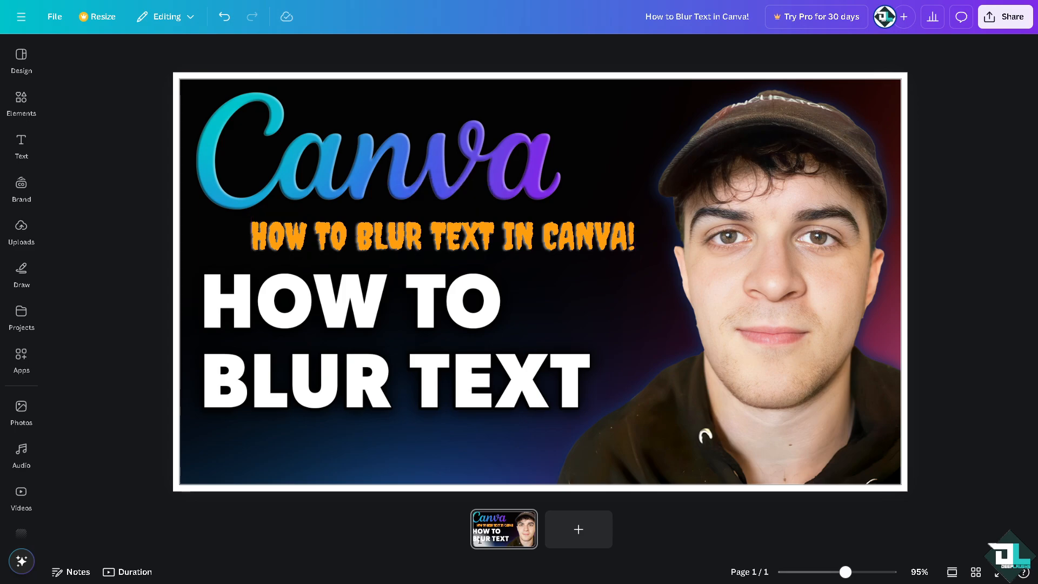
Apply the Fade animation to the orange "How to Blur Text in Canva!" text
left_click(396, 251)
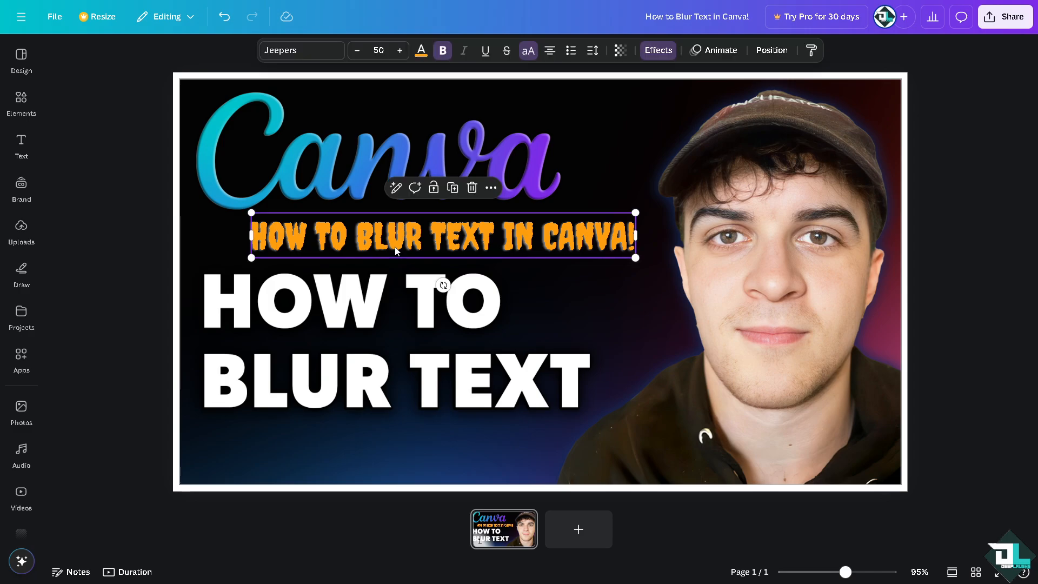
left_click(715, 52)
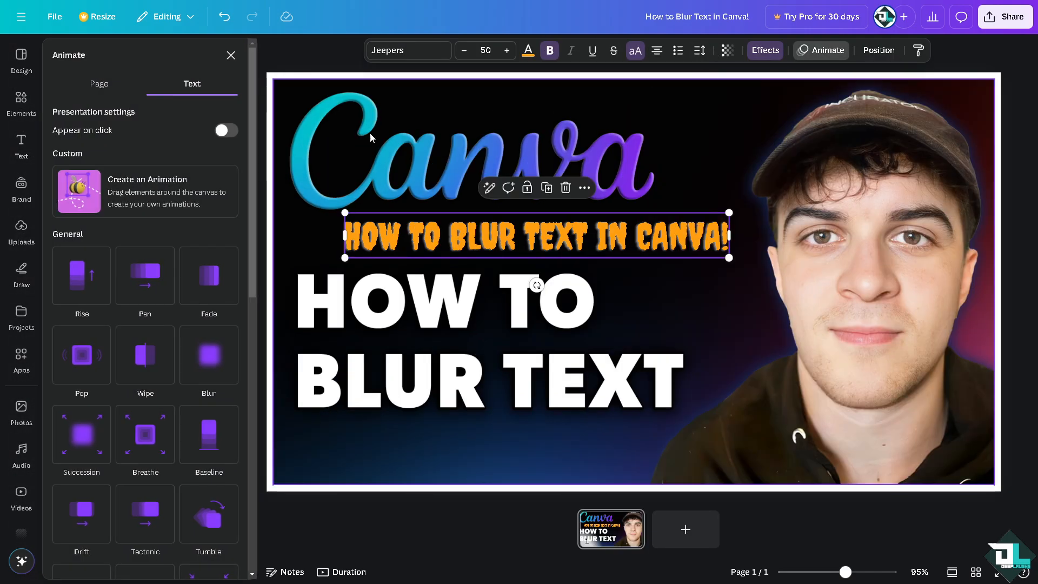
left_click(207, 281)
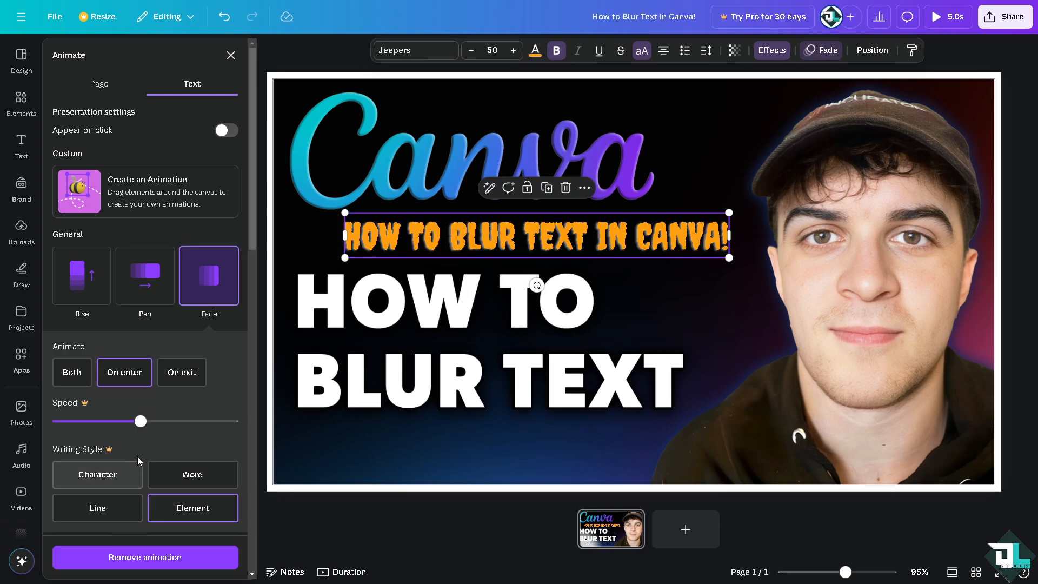
Try to lower the speed of the orange text's Fade animation, and dismiss the upgrade offer
scroll(125, 299, "down", 3)
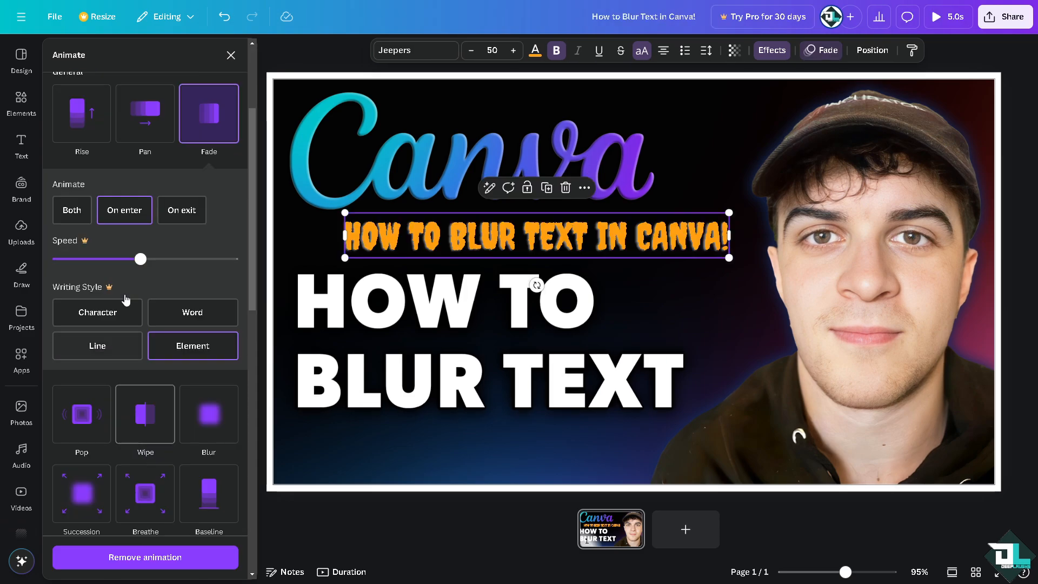
left_click(66, 261)
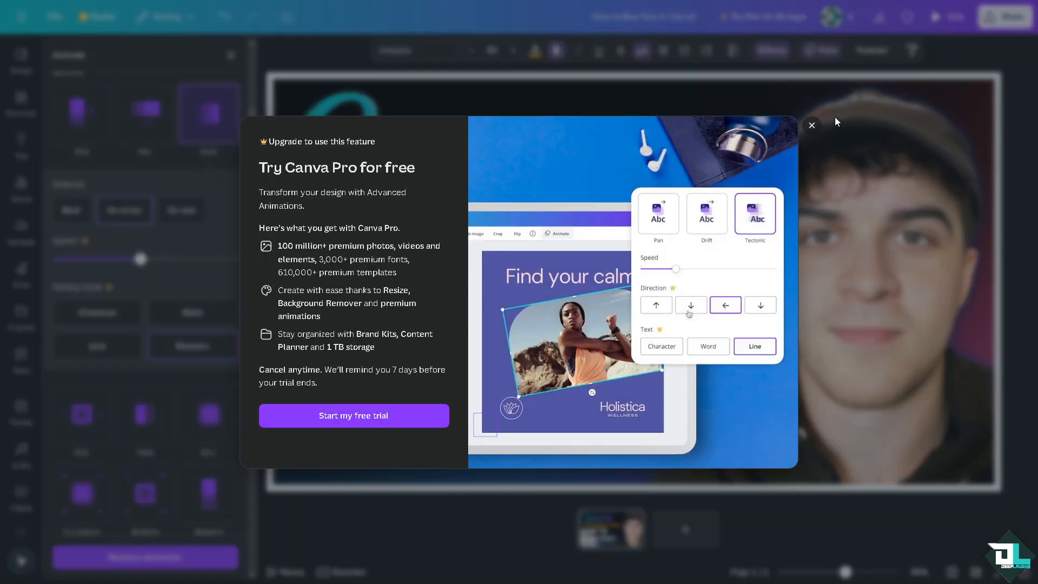
left_click(812, 127)
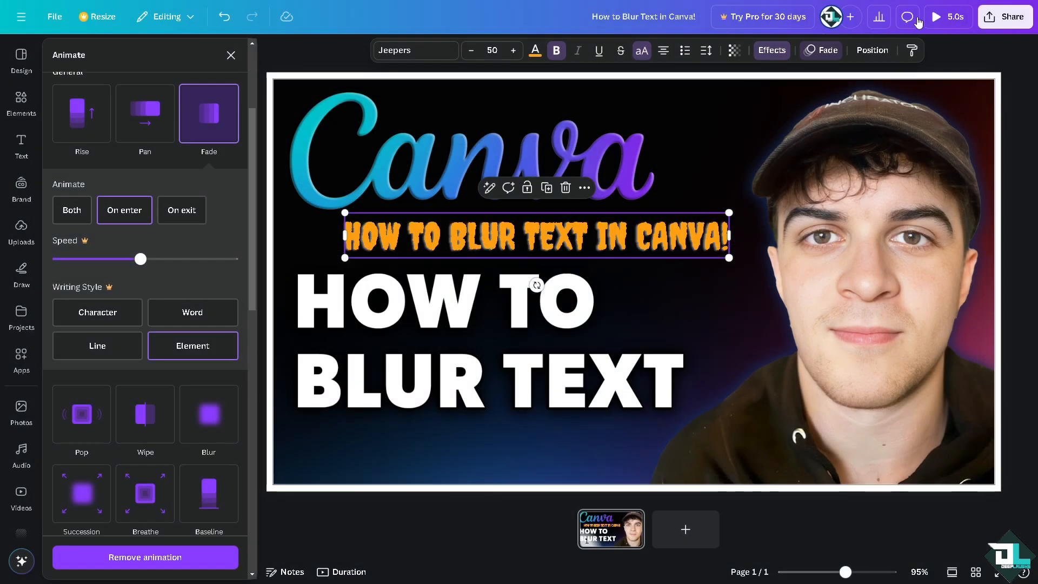
Play a preview of the animated design and close it
left_click(949, 18)
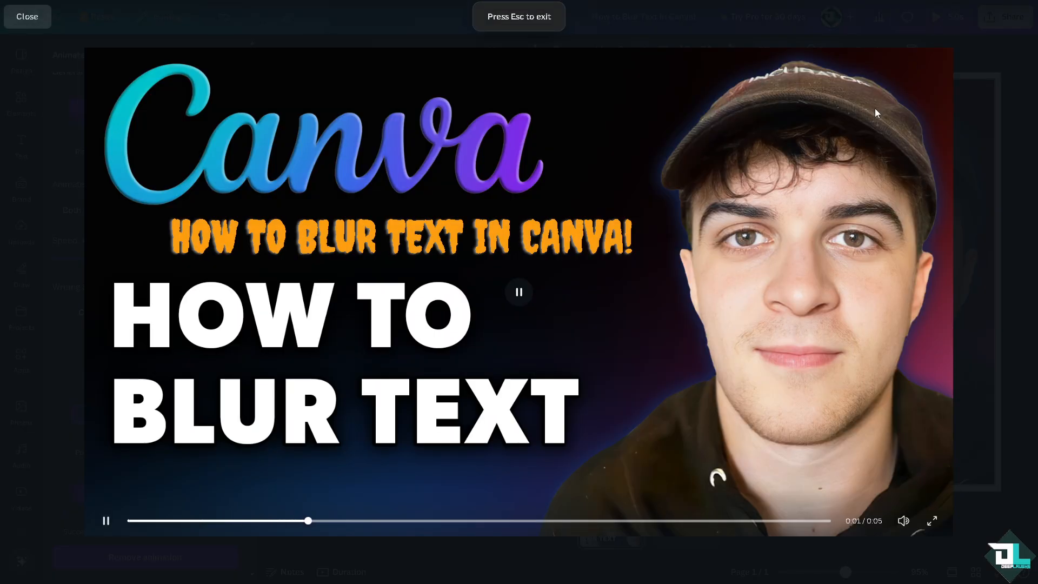
key("Escape")
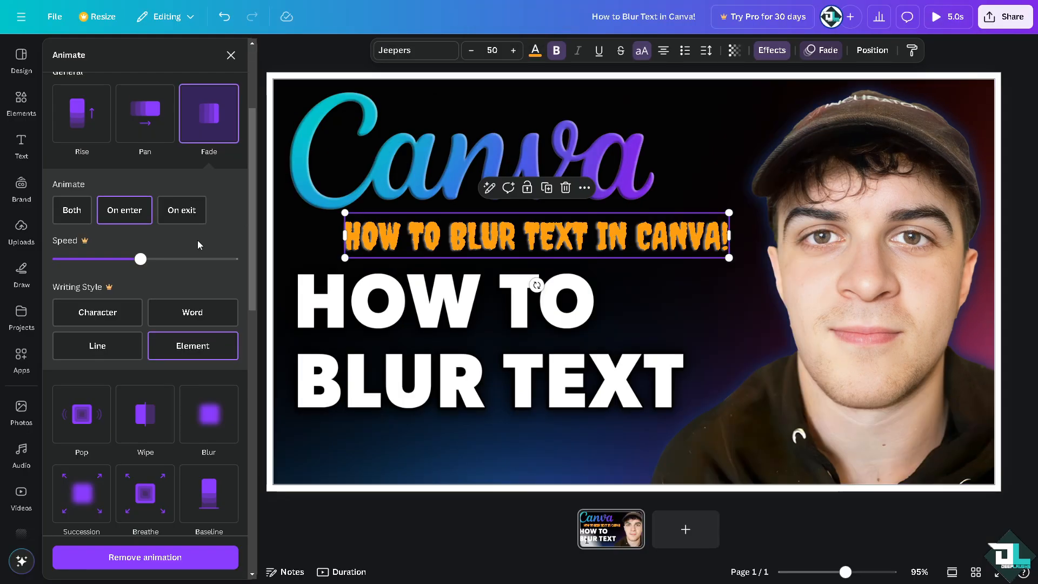
Try again to slow down the Fade animation, dismissing the Canva Pro trial offer
left_click_drag(139, 260, 73, 257)
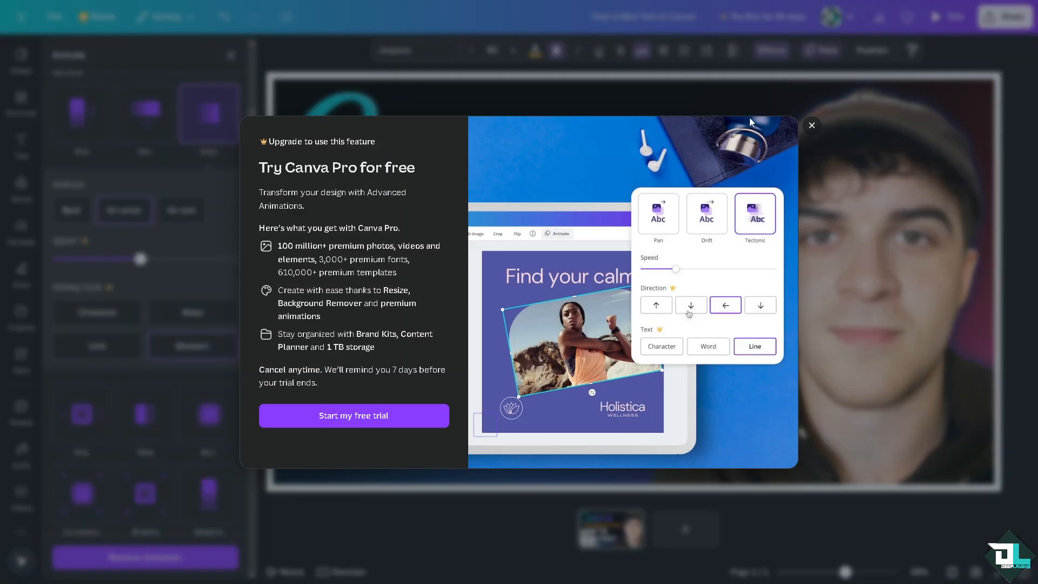
left_click(811, 127)
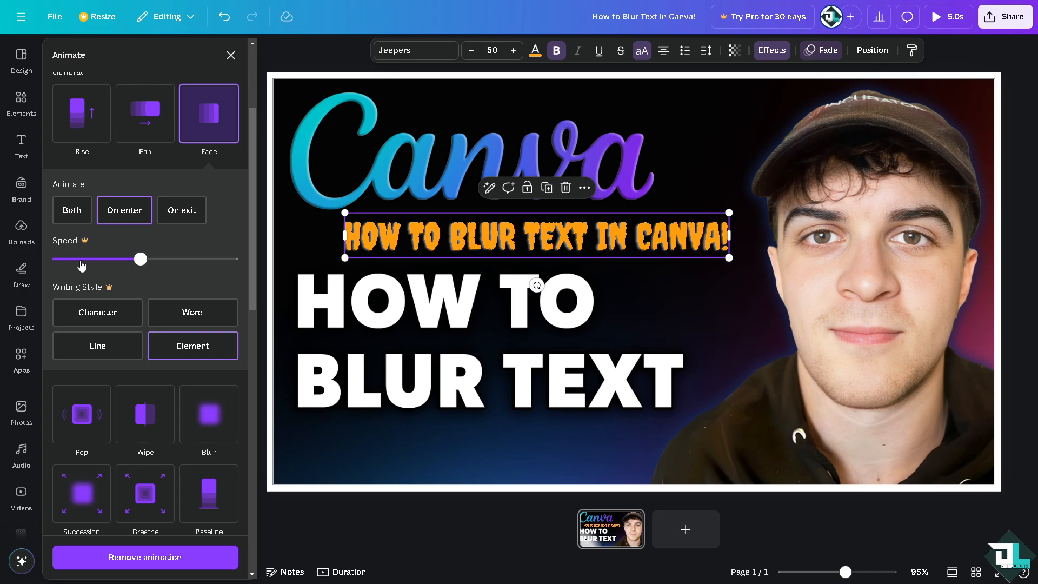
scroll(100, 274, "up", 3)
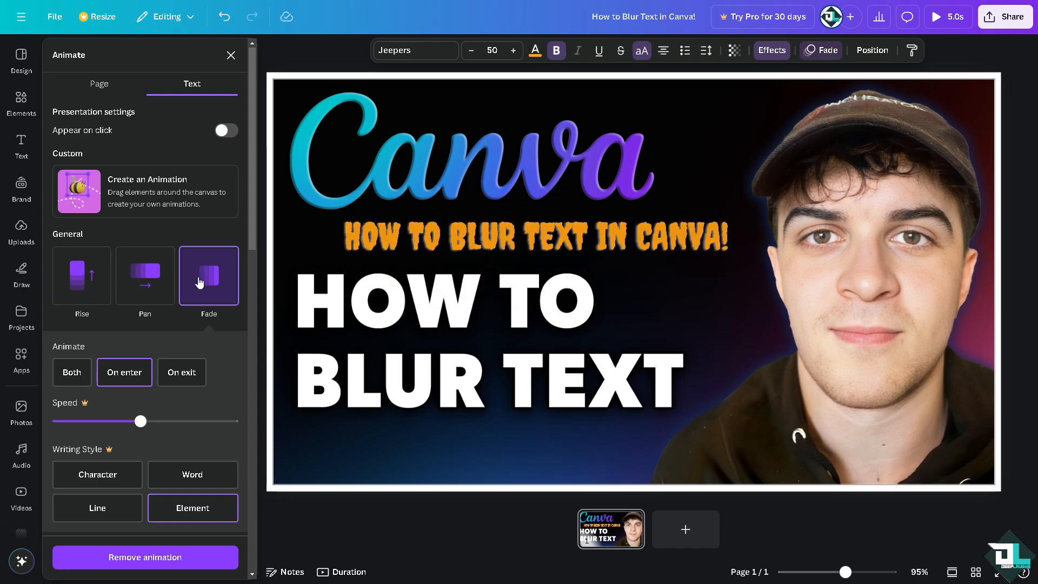
Lower the orange text's transparency value to 31 and restore it to 100
left_click(554, 446)
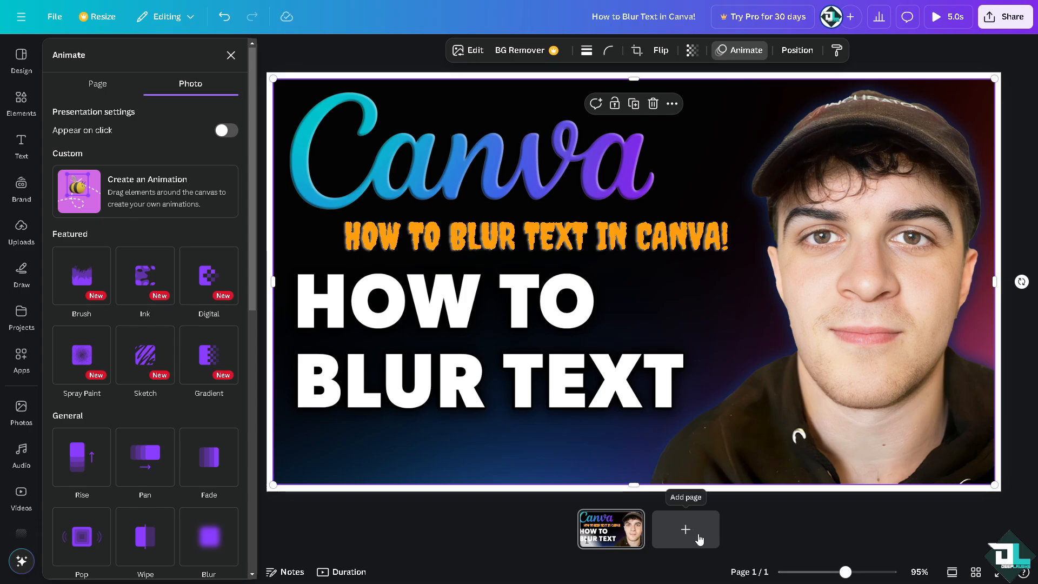
left_click(587, 245)
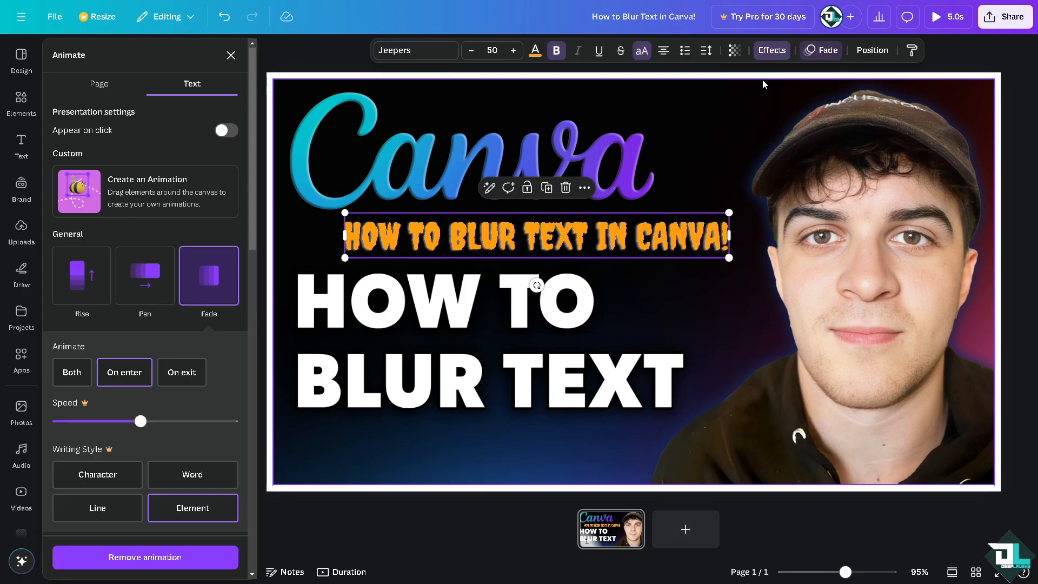
left_click(734, 50)
left_click_drag(764, 99, 701, 100)
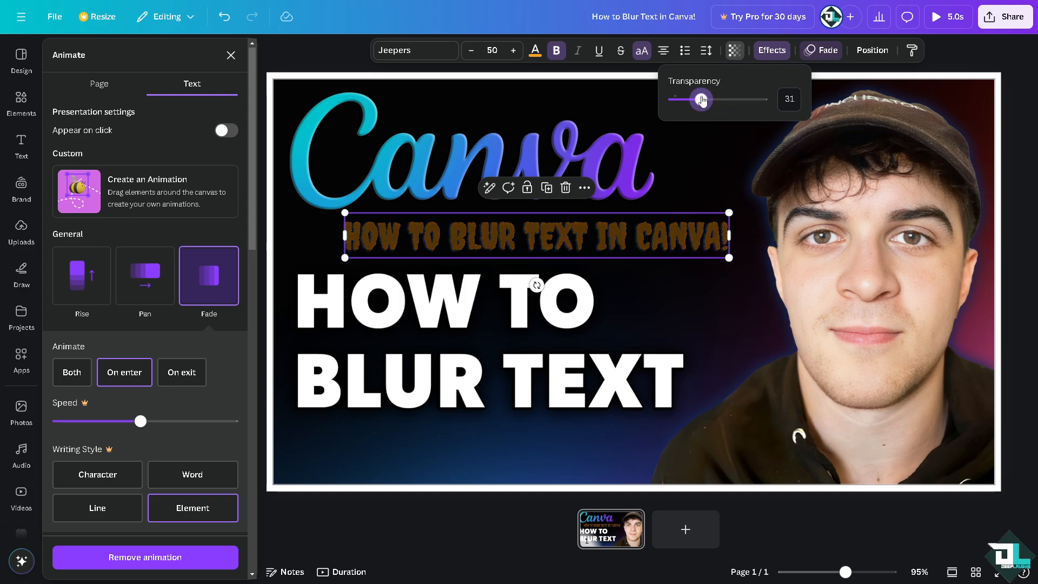
left_click_drag(702, 100, 809, 106)
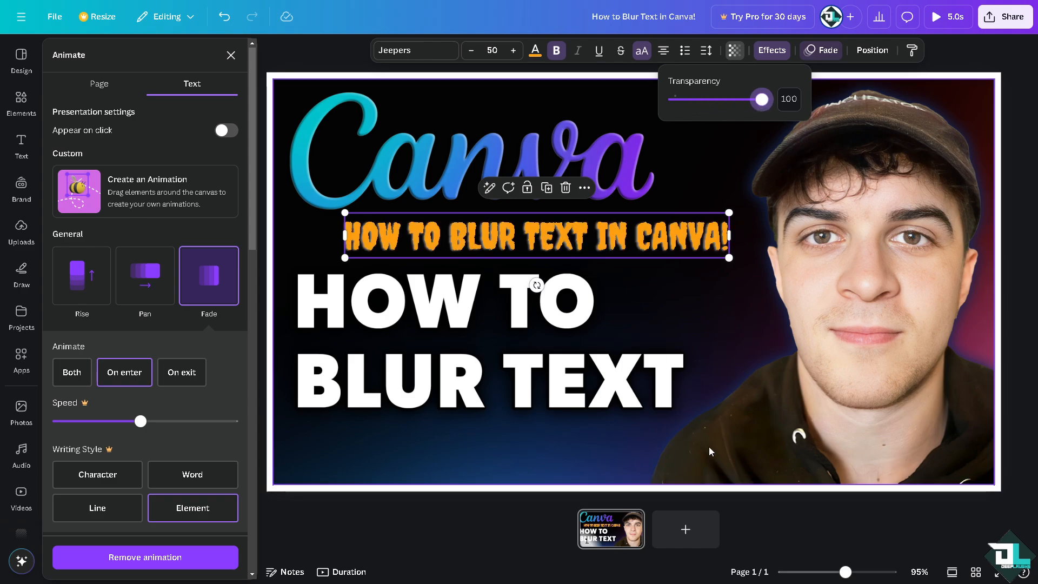
Add a blank second page and paste a copy of page 1's orange text onto it
left_click(687, 531)
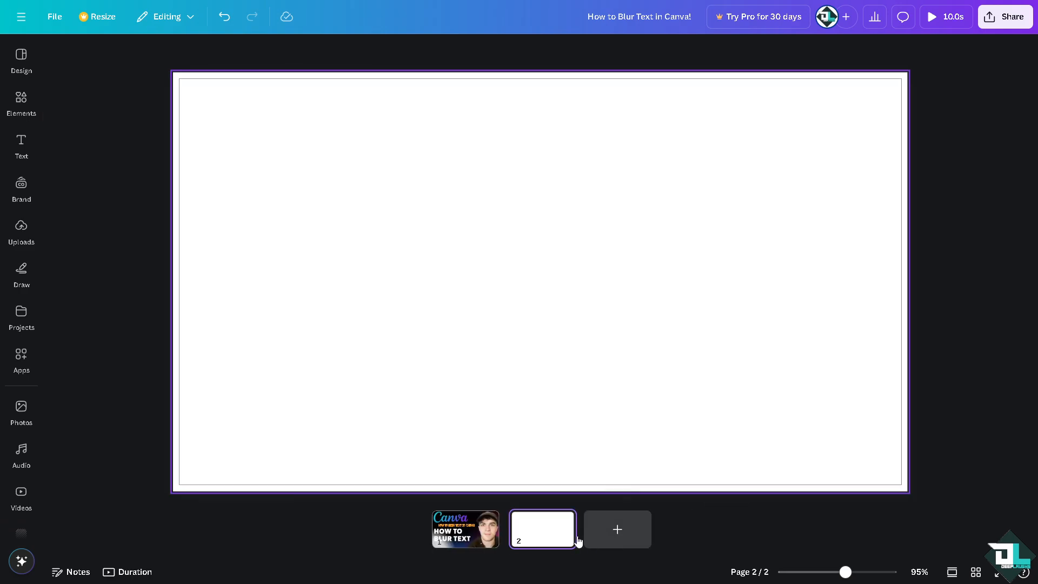
left_click(443, 536)
left_click(421, 238)
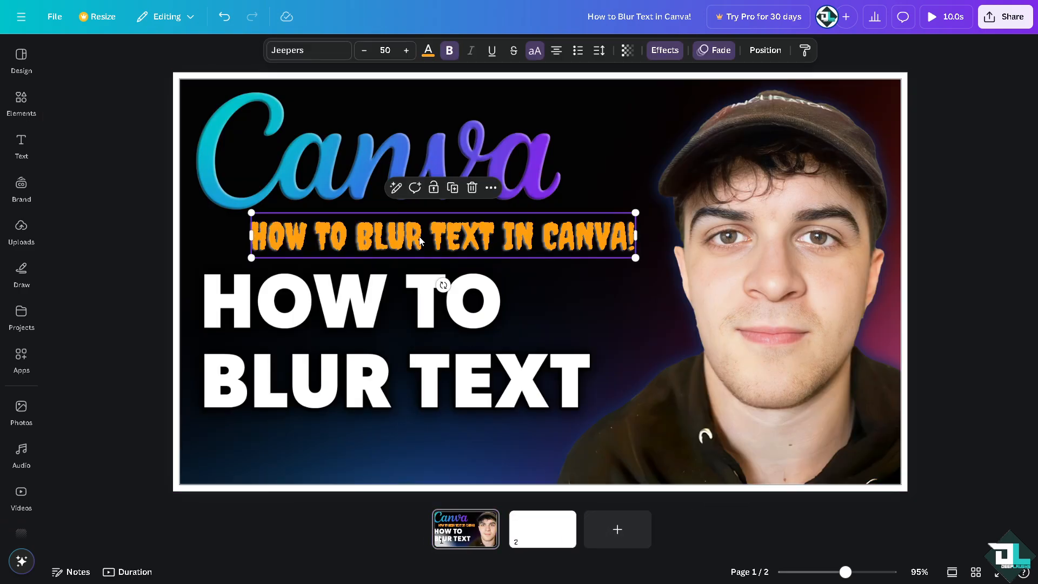
left_click(547, 533)
left_click(524, 248)
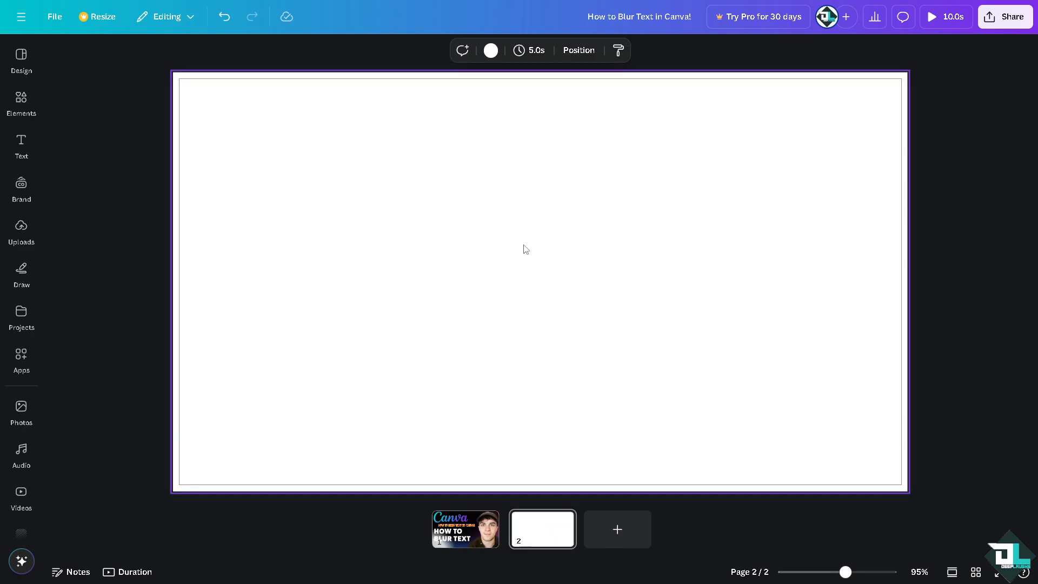
key("ctrl+v")
Enlarge the copied text on page 2 to a font size of about 89 and centre it on the page
left_click_drag(636, 213, 879, 102)
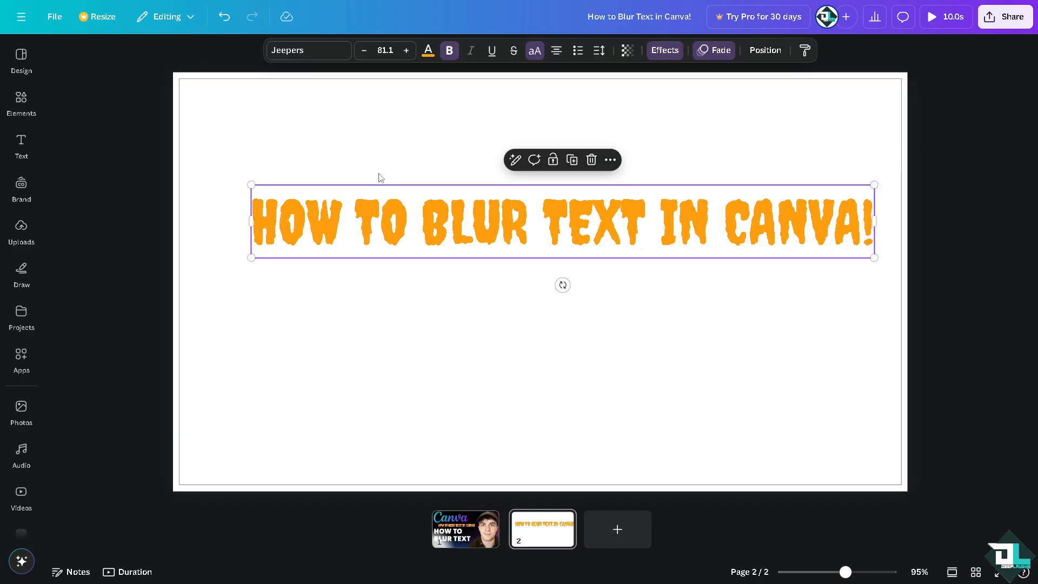
left_click_drag(247, 187, 189, 145)
left_click(480, 328)
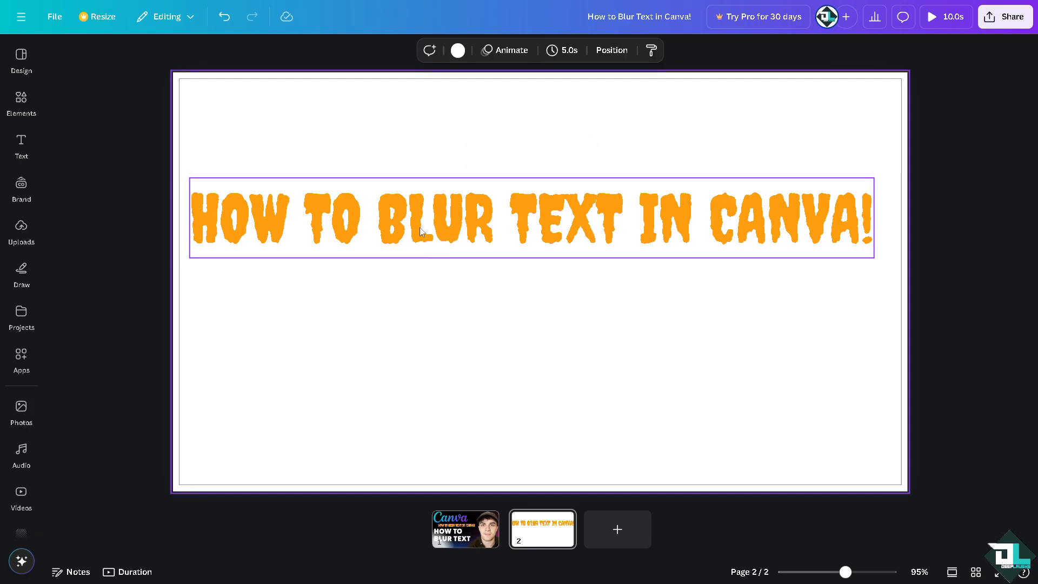
left_click_drag(421, 231, 425, 295)
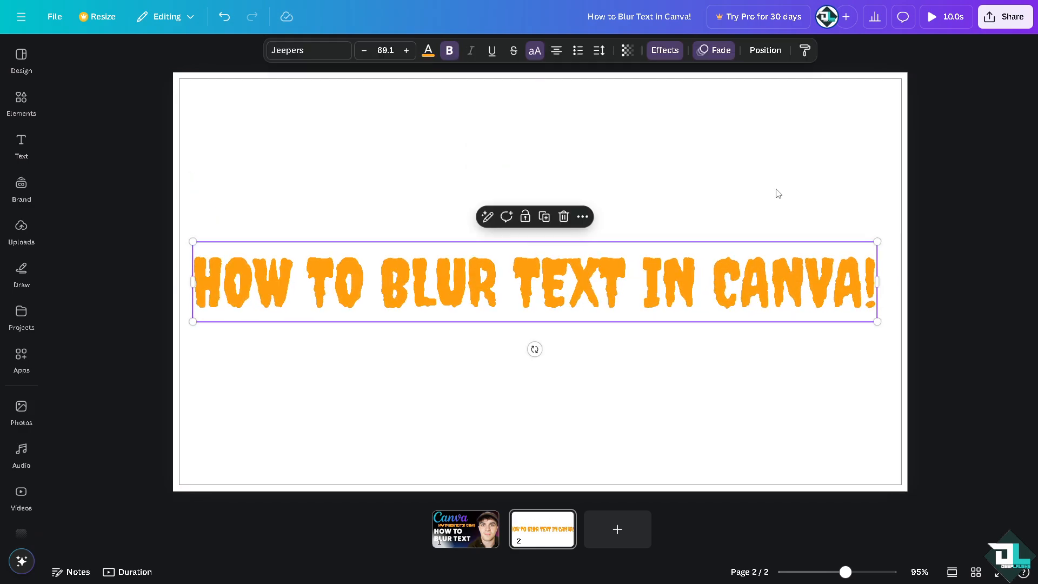
Open the design's download settings and choose PNG as the file type
left_click(1005, 16)
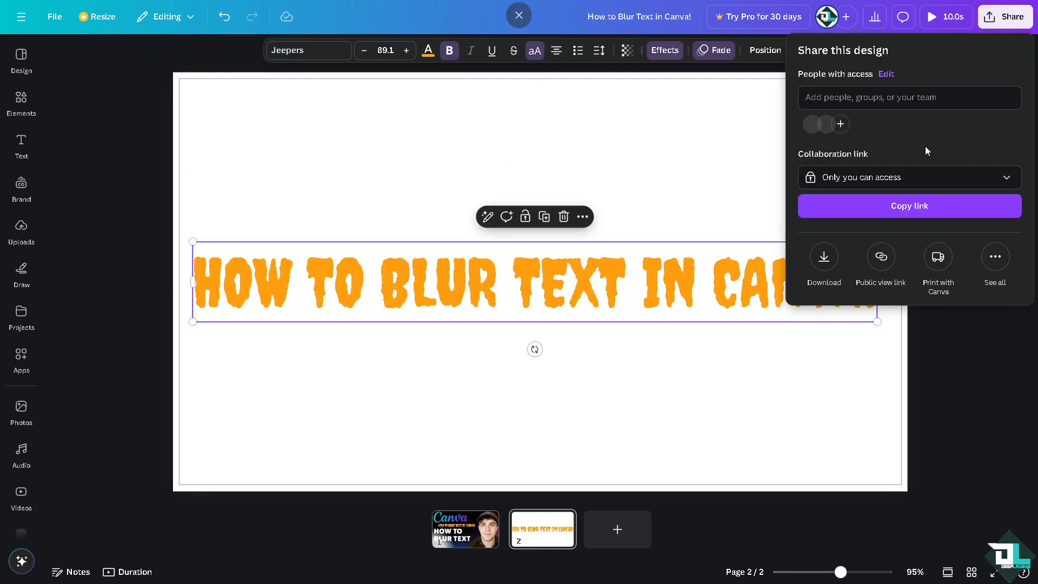
left_click(826, 260)
left_click(918, 103)
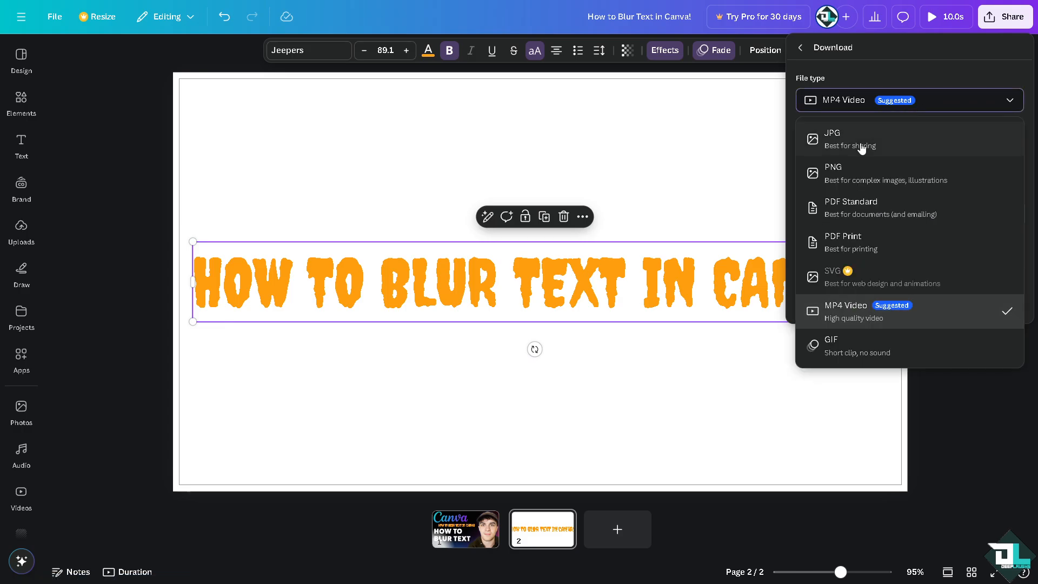
left_click(857, 172)
left_click(870, 108)
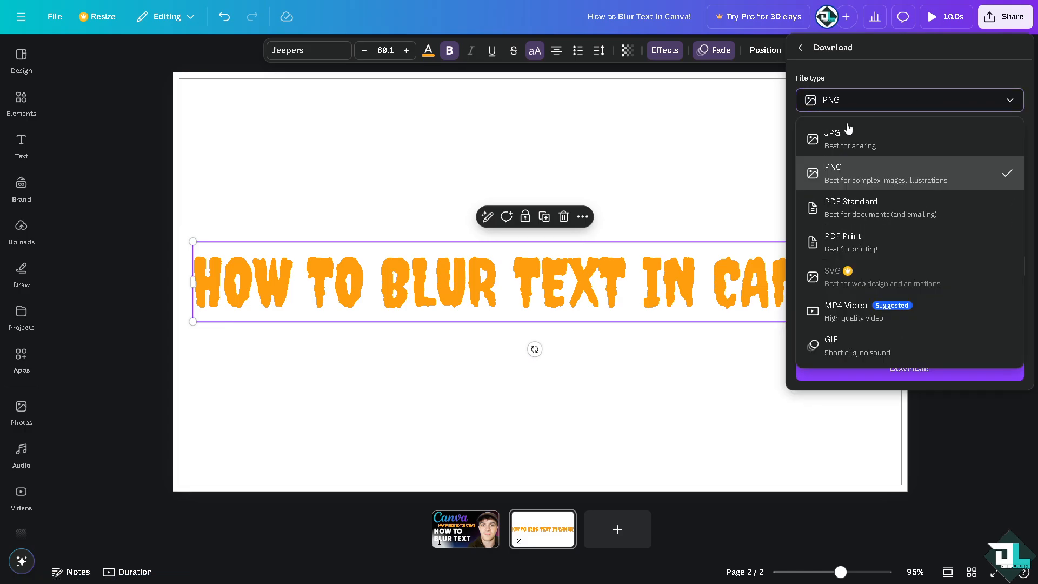
left_click(857, 172)
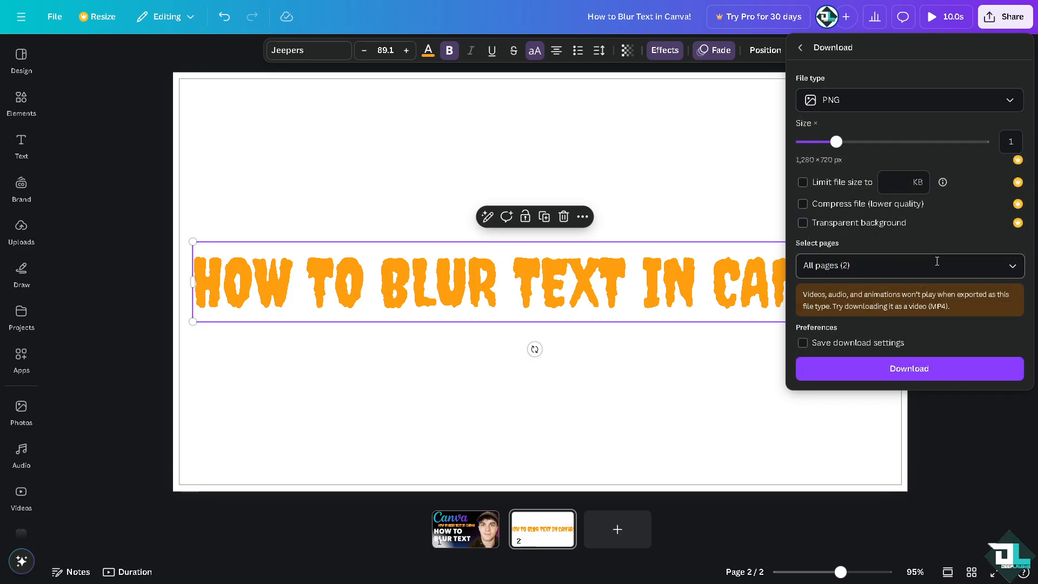
Restrict the PNG download to page 2 only
left_click(1011, 265)
left_click(1014, 300)
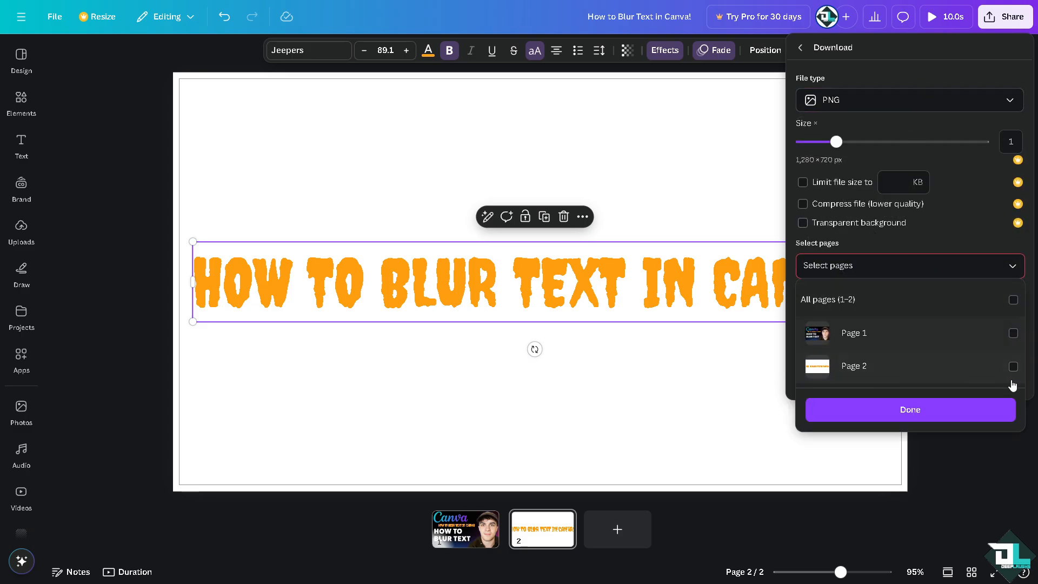
left_click(1014, 367)
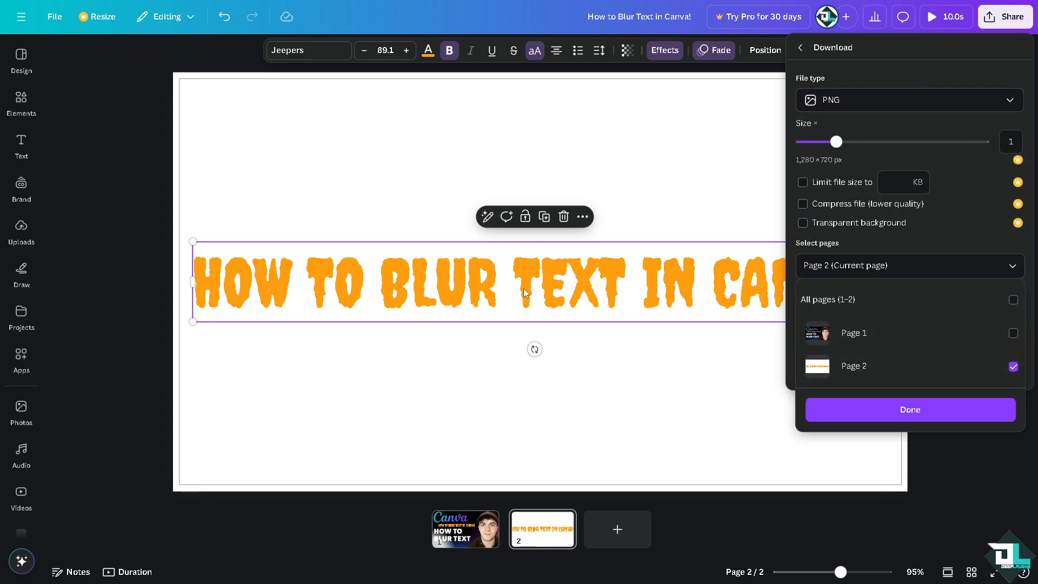
left_click(896, 414)
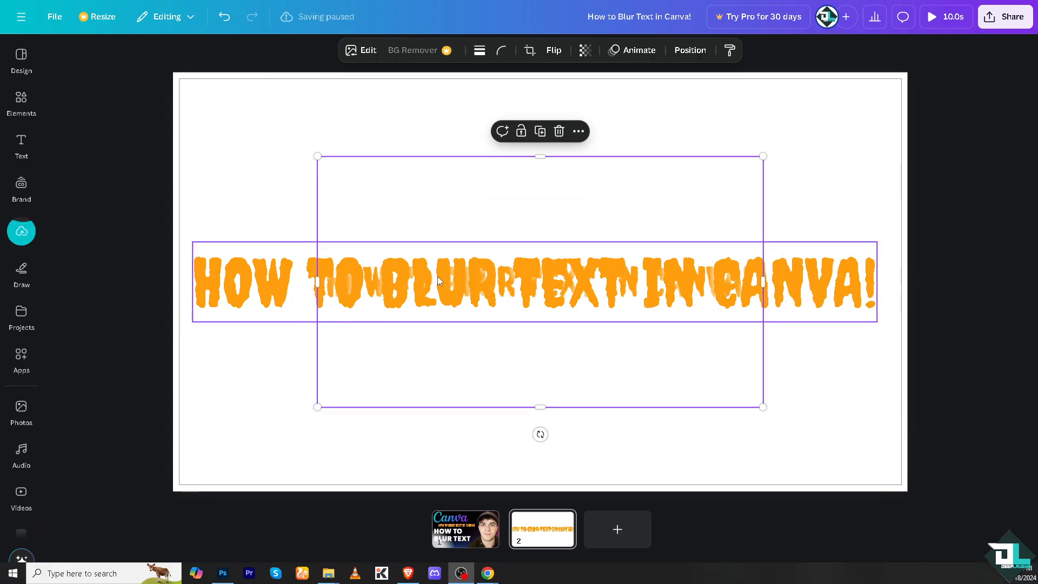
Enlarge the text image on page 2 and separate it from the editable text, with the image above
left_click_drag(436, 276, 339, 179)
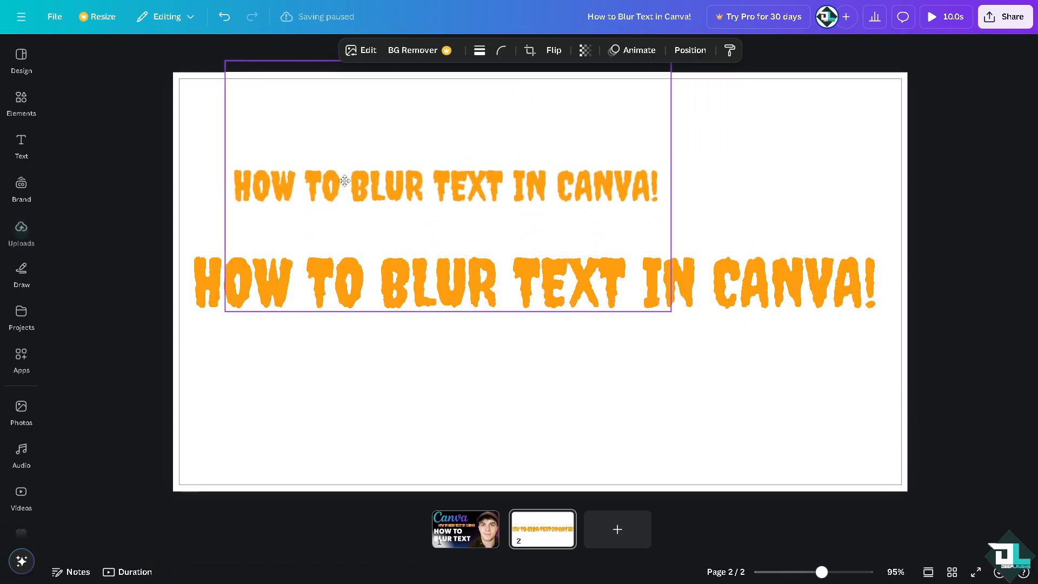
left_click_drag(670, 312, 907, 443)
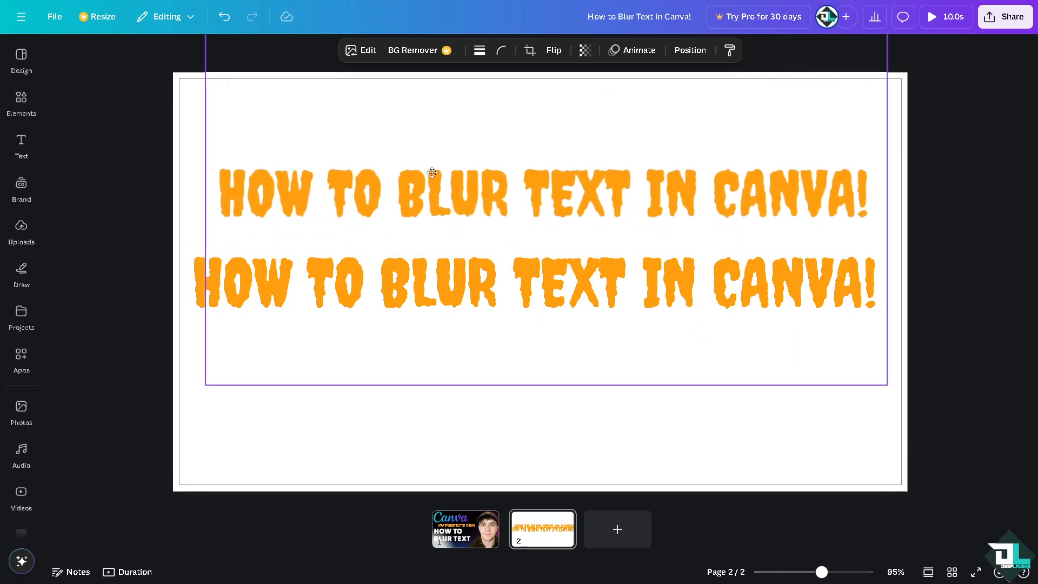
left_click_drag(457, 227, 432, 159)
left_click_drag(424, 280, 442, 352)
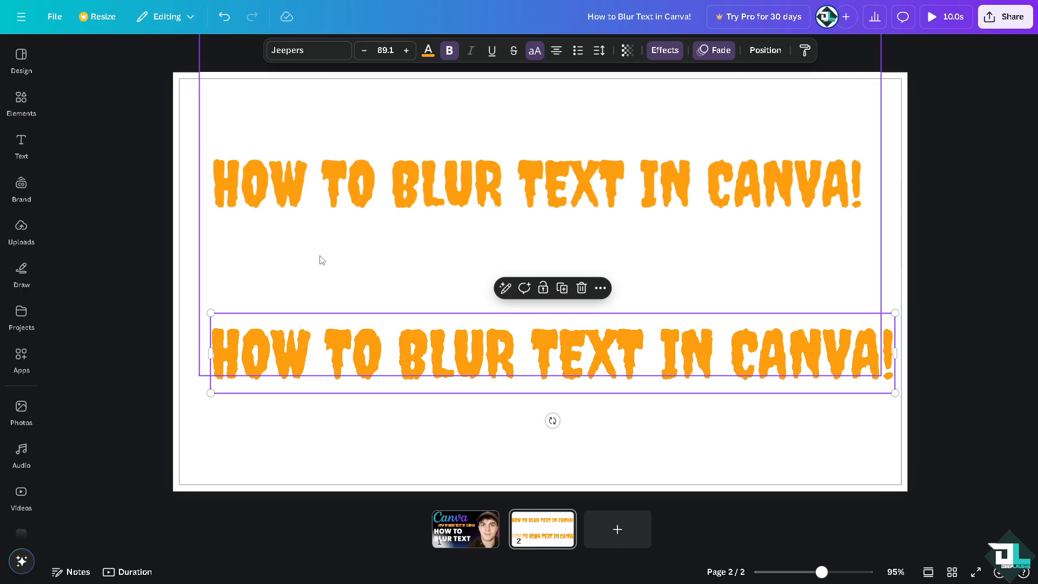
Resize and reposition the text image so its lettering spans nearly the full page width above the editable text
left_click(335, 179)
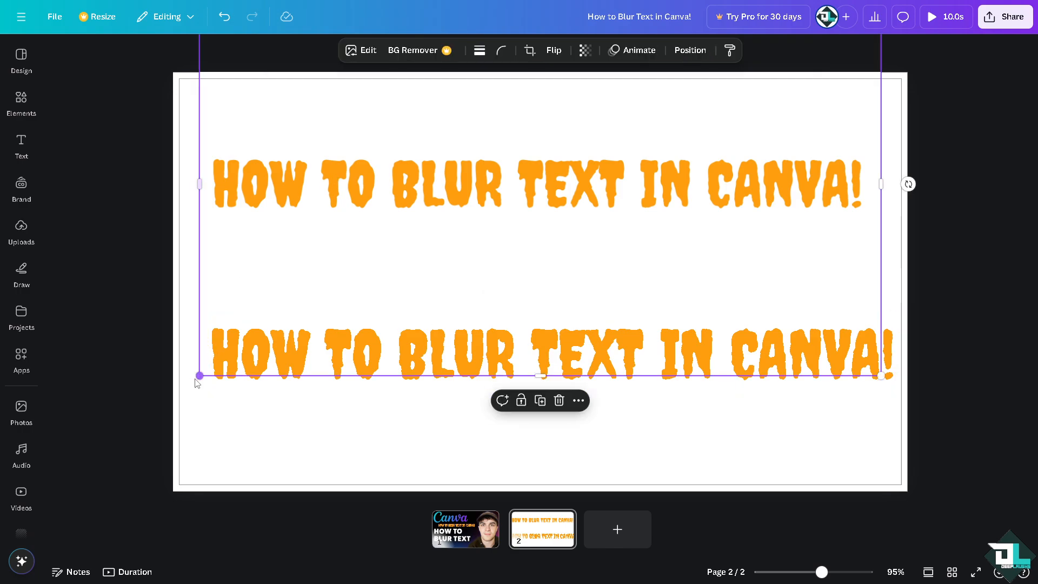
left_click_drag(198, 379, 60, 453)
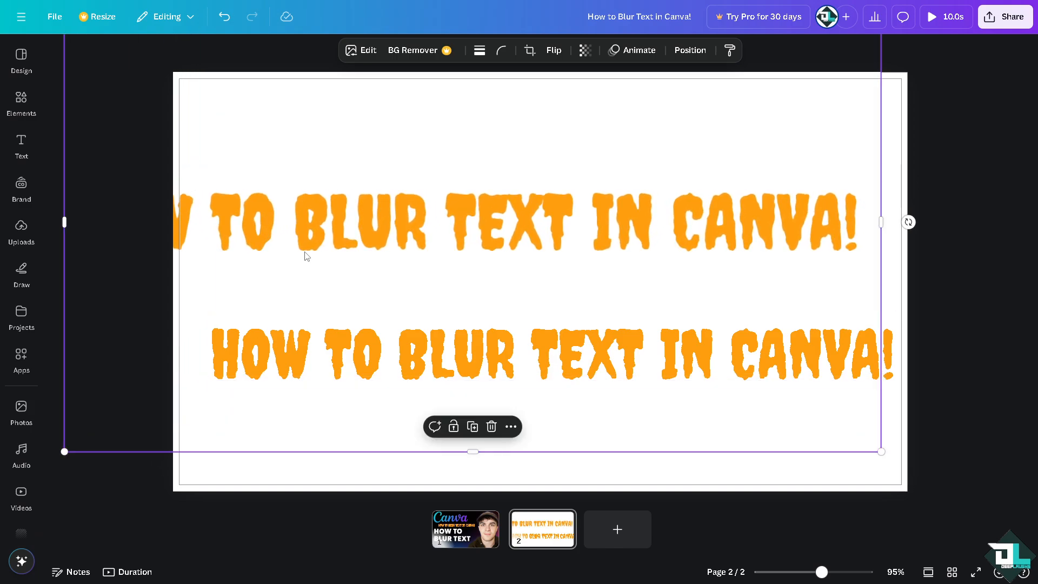
left_click_drag(304, 253, 421, 239)
left_click_drag(967, 459, 891, 416)
left_click_drag(478, 205, 509, 215)
left_click(252, 224)
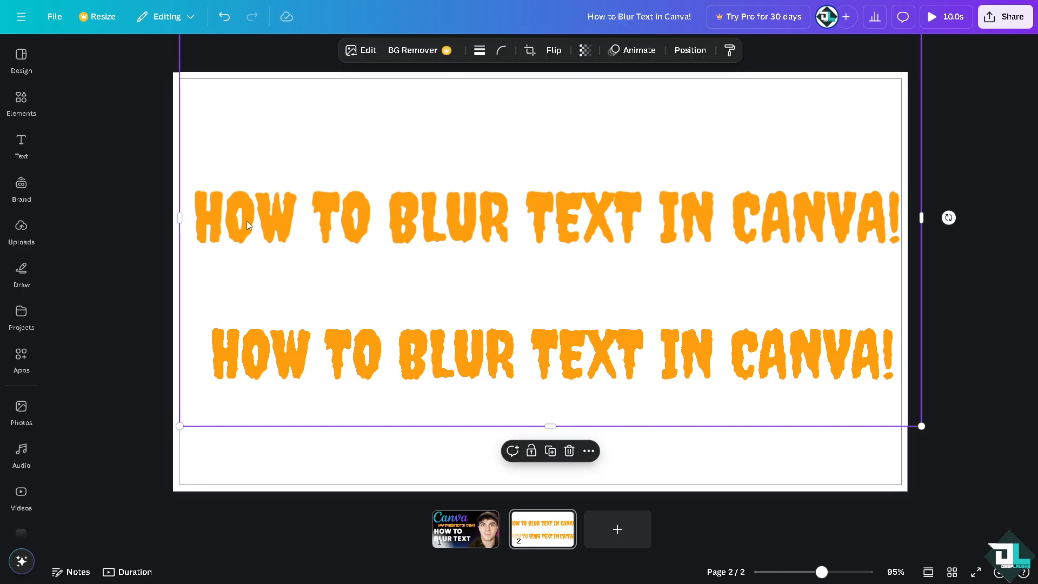
left_click_drag(246, 225, 241, 221)
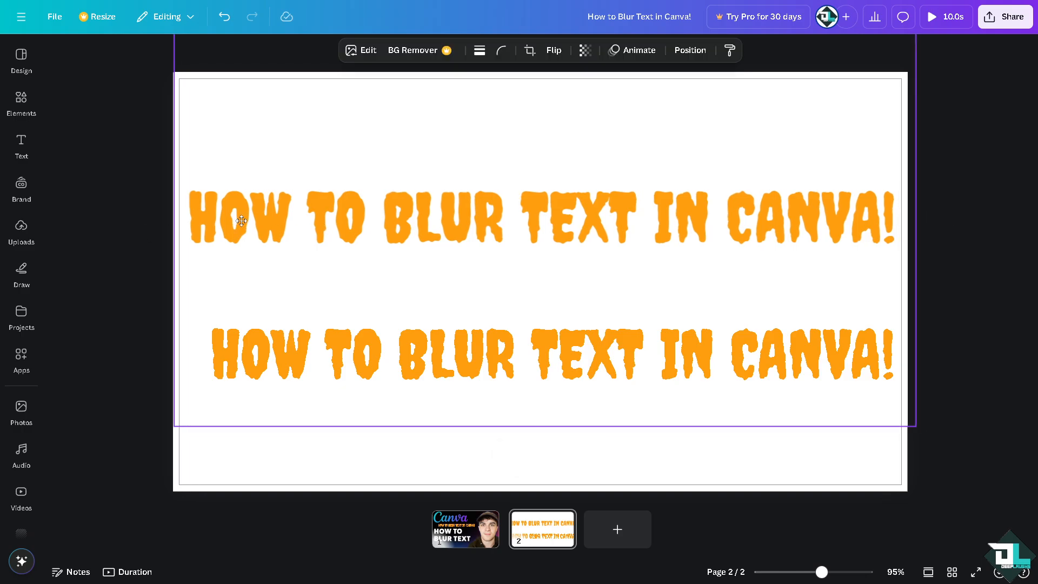
Apply a whole-image Blur effect with intensity 43 to the text image on page 2
left_click(371, 54)
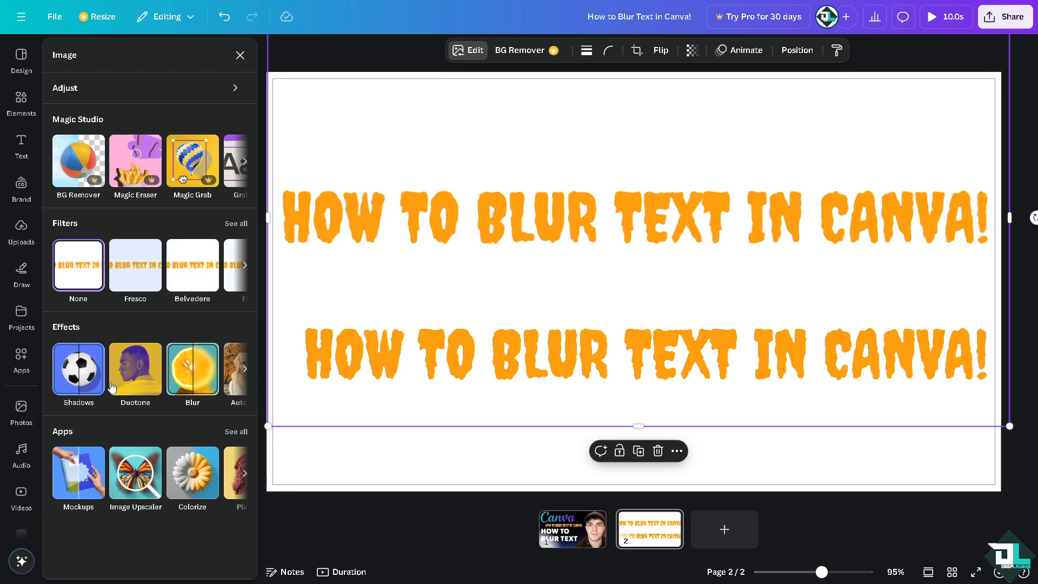
left_click(203, 378)
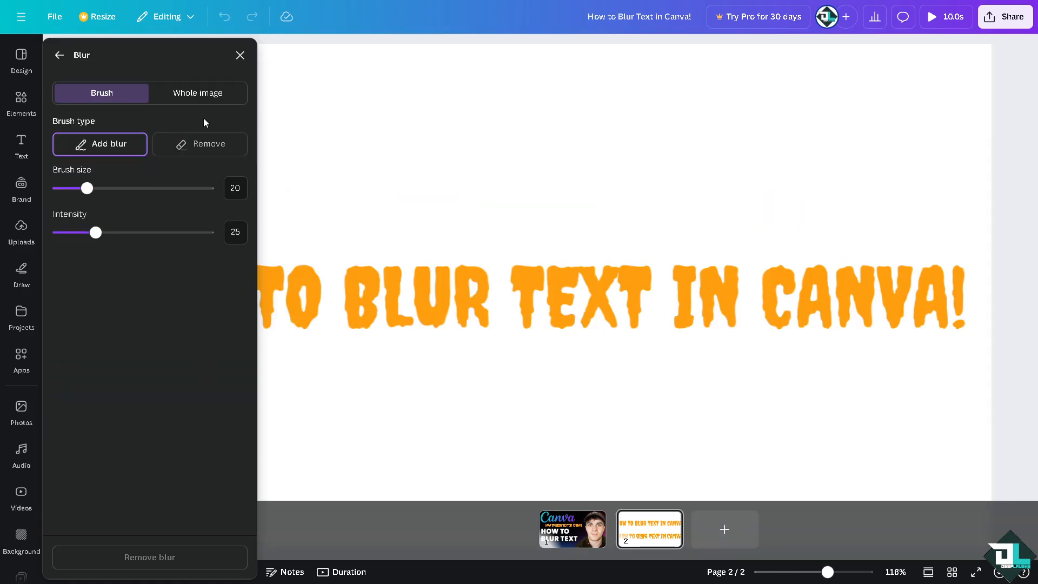
left_click(203, 95)
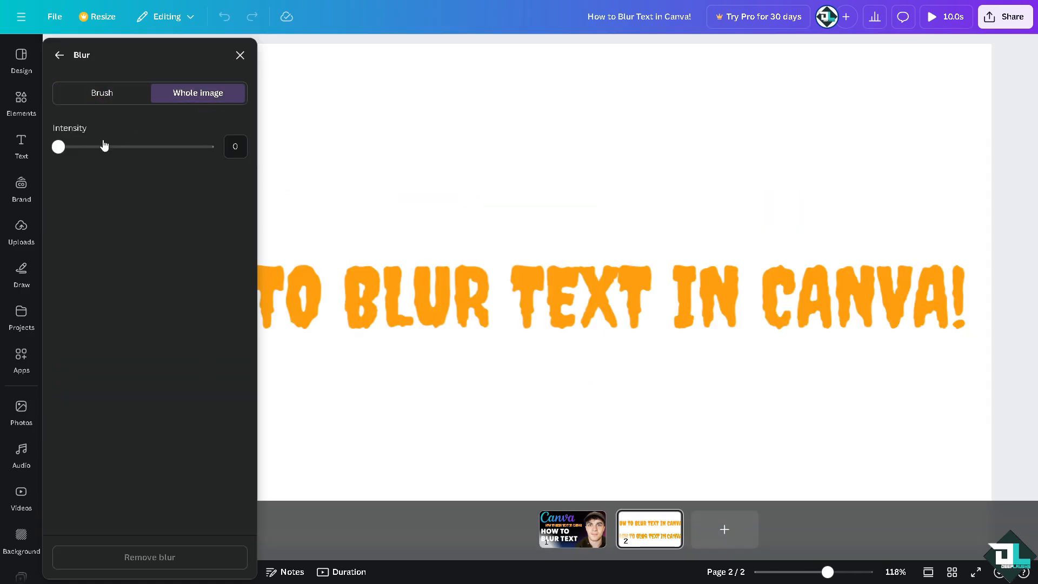
left_click_drag(79, 153, 124, 154)
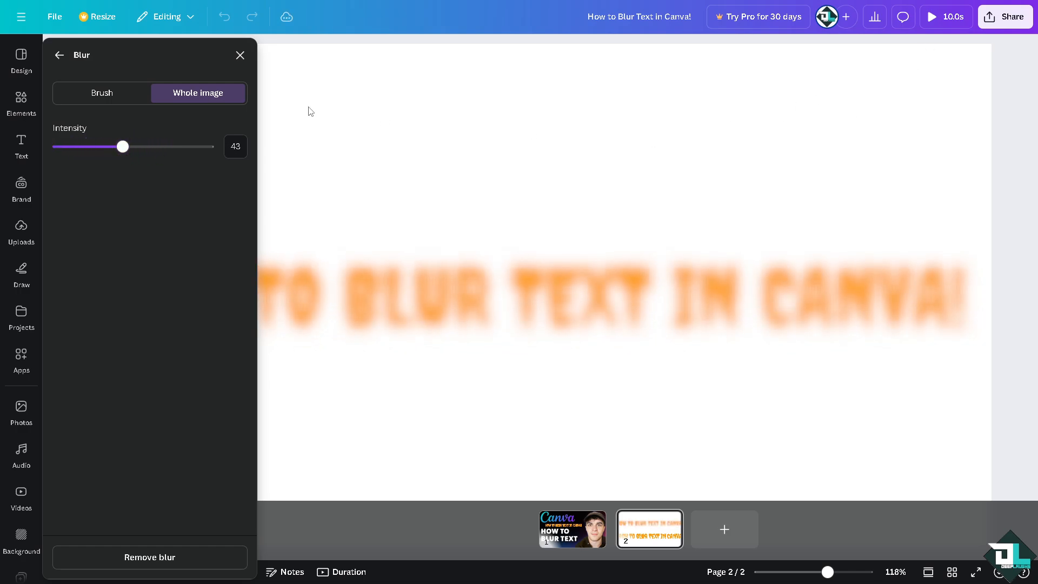
left_click(59, 54)
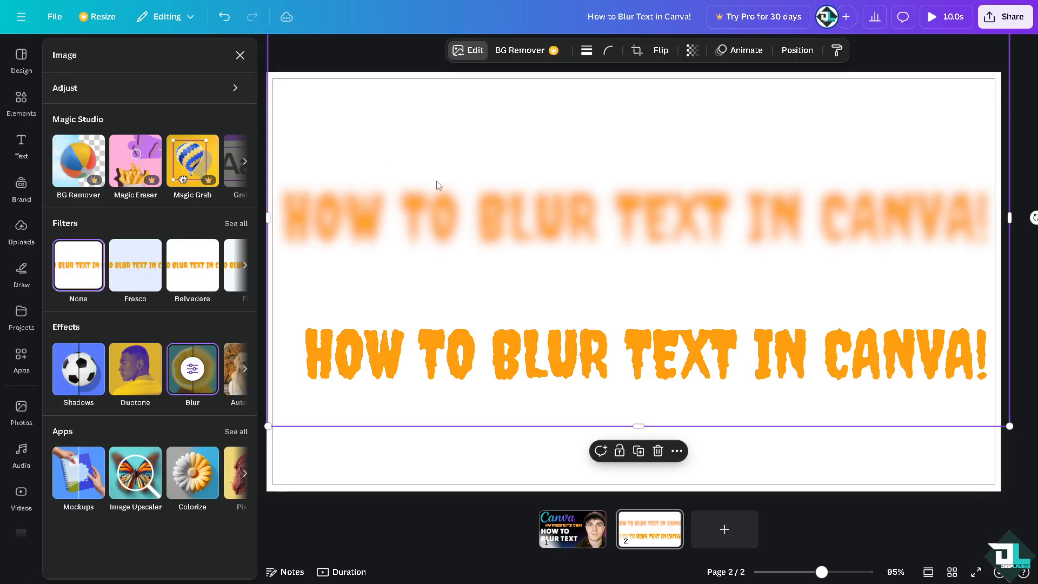
Select the unblurred text on page 2 for comparison and return to page 1
left_click(468, 325)
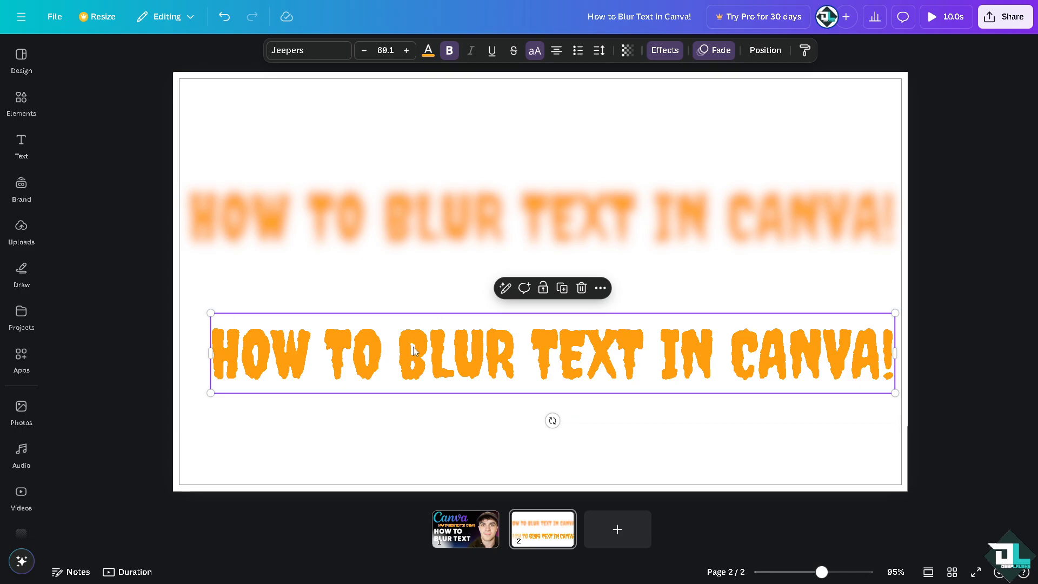
left_click(457, 532)
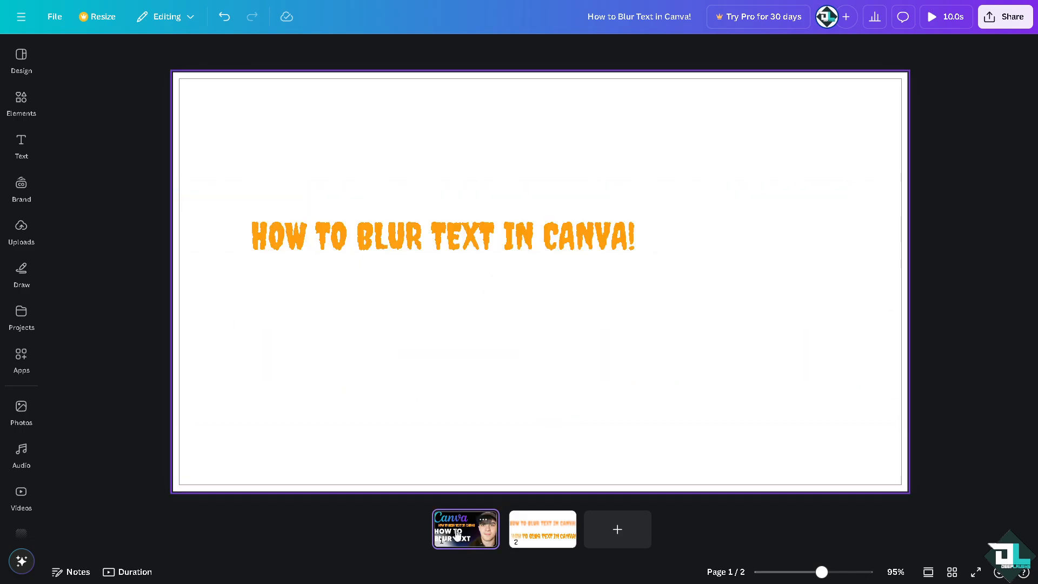